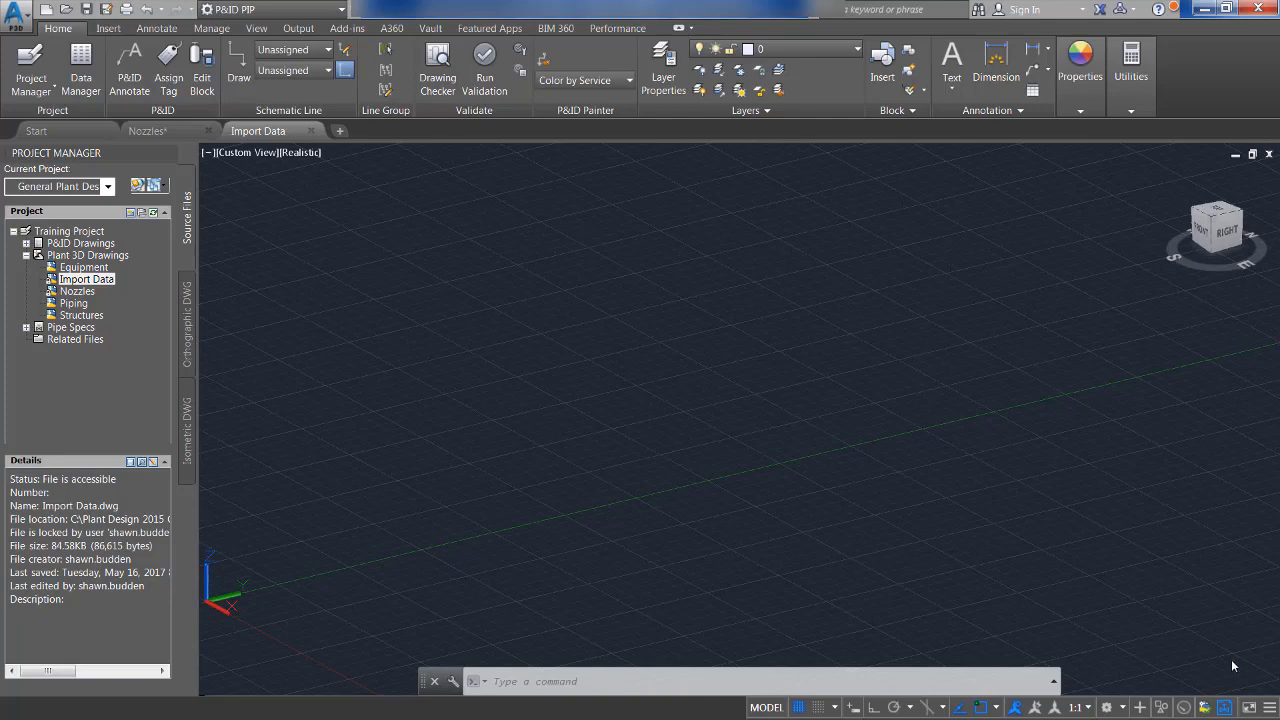
Step: Open the project's report definitions in Project Setup
click(38, 88)
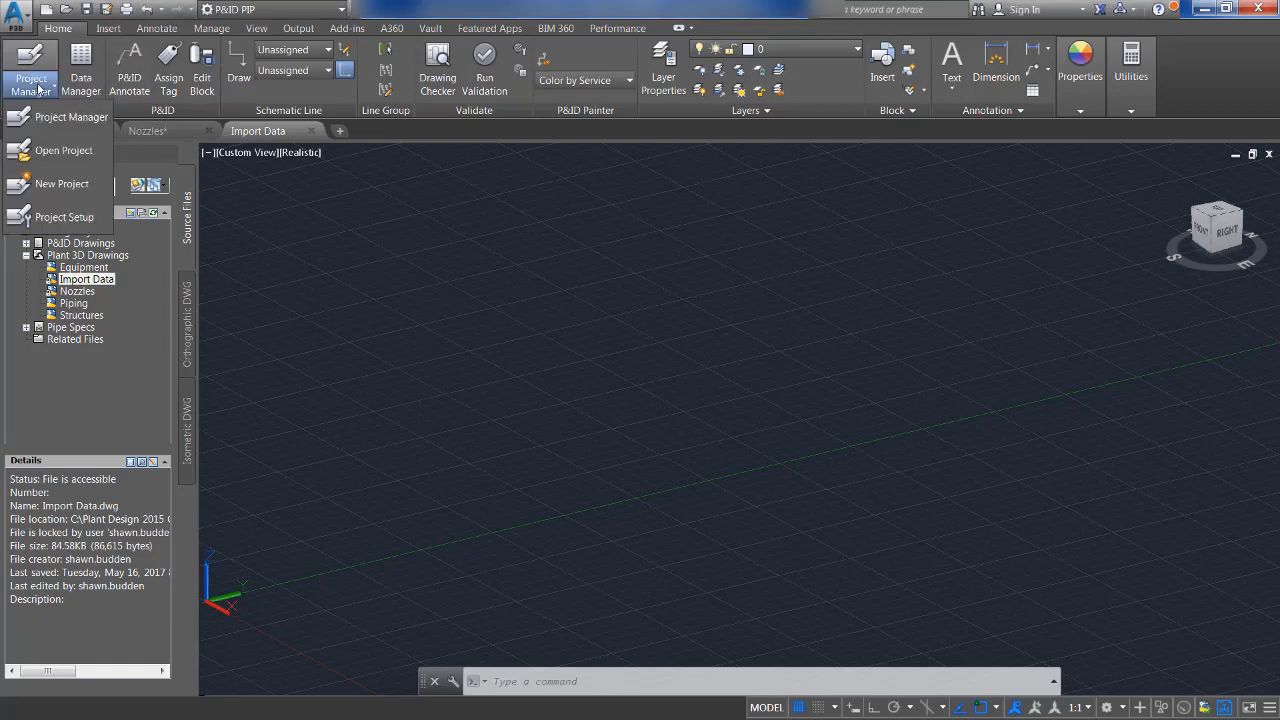
click(62, 217)
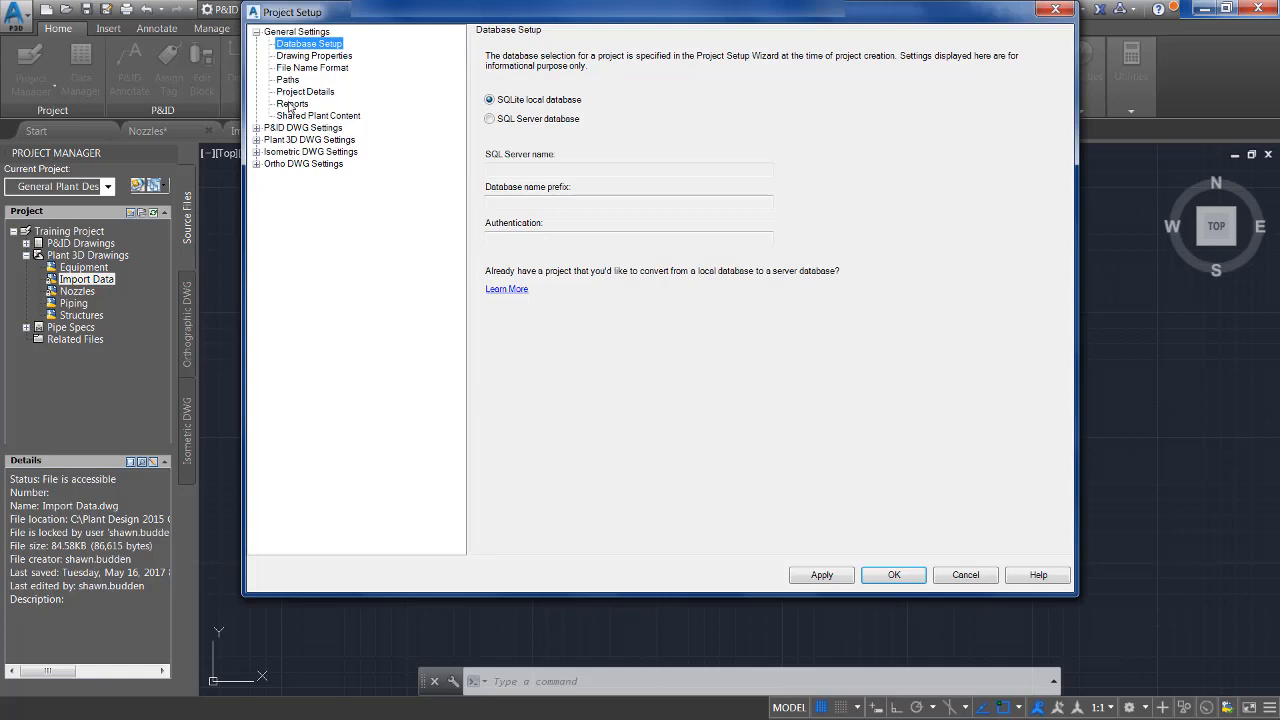
click(291, 104)
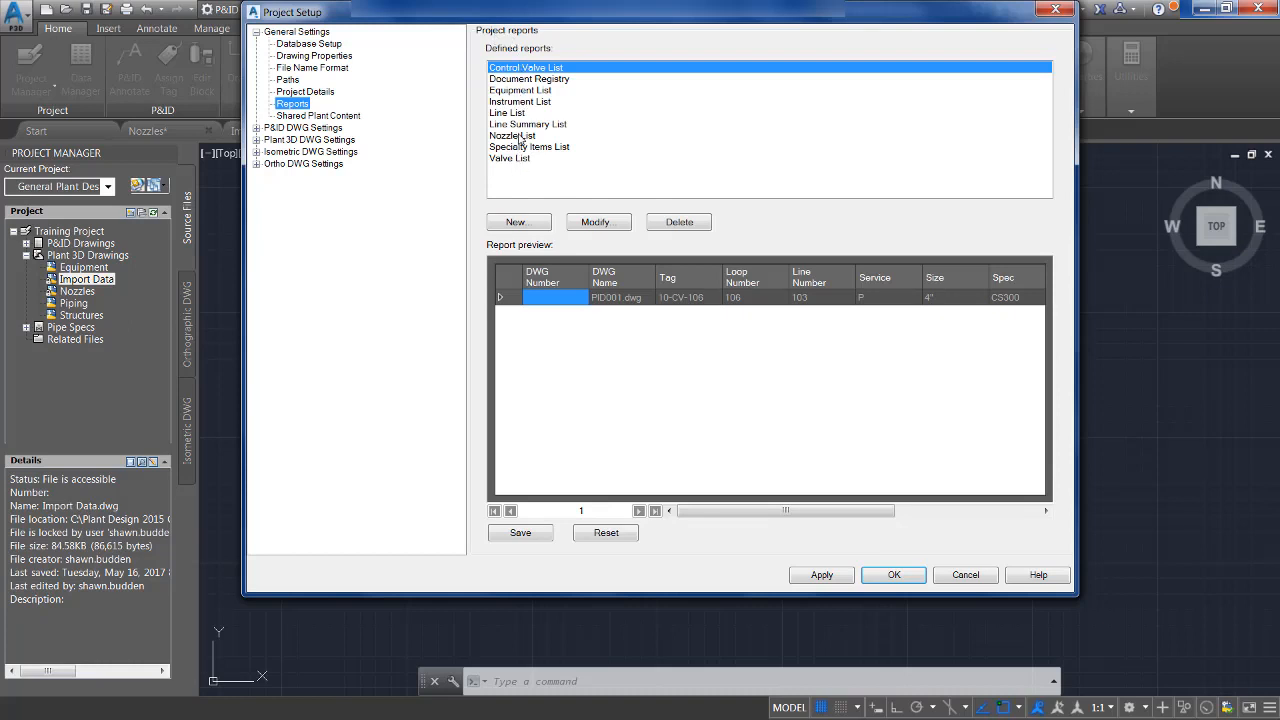
Step: Preview the Document Registry, Equipment List, Instrument List and Valve List reports
click(516, 84)
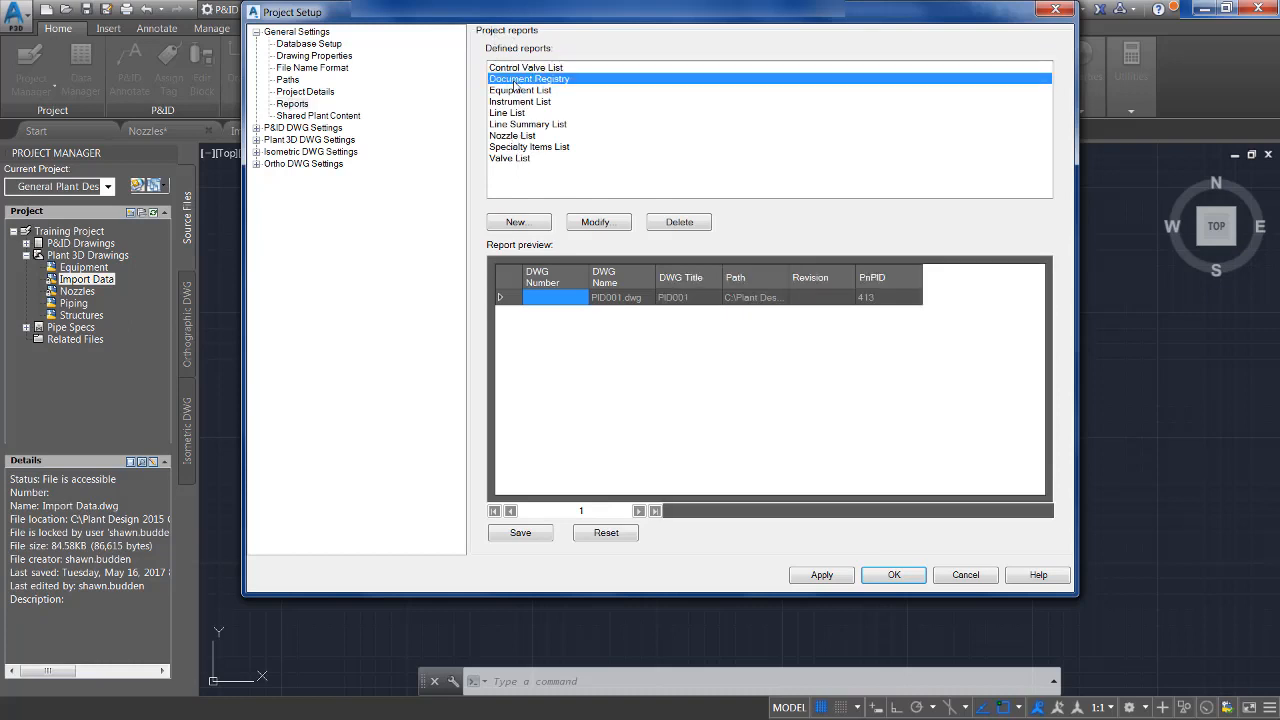
click(517, 92)
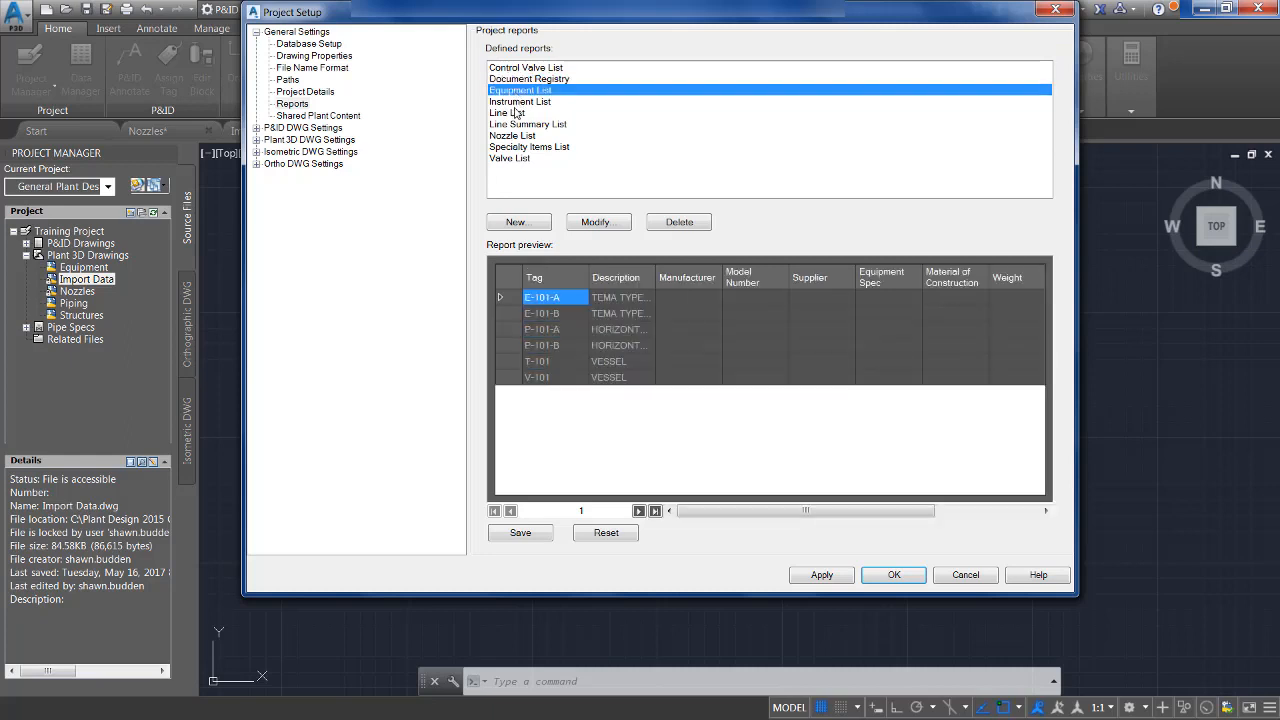
click(517, 102)
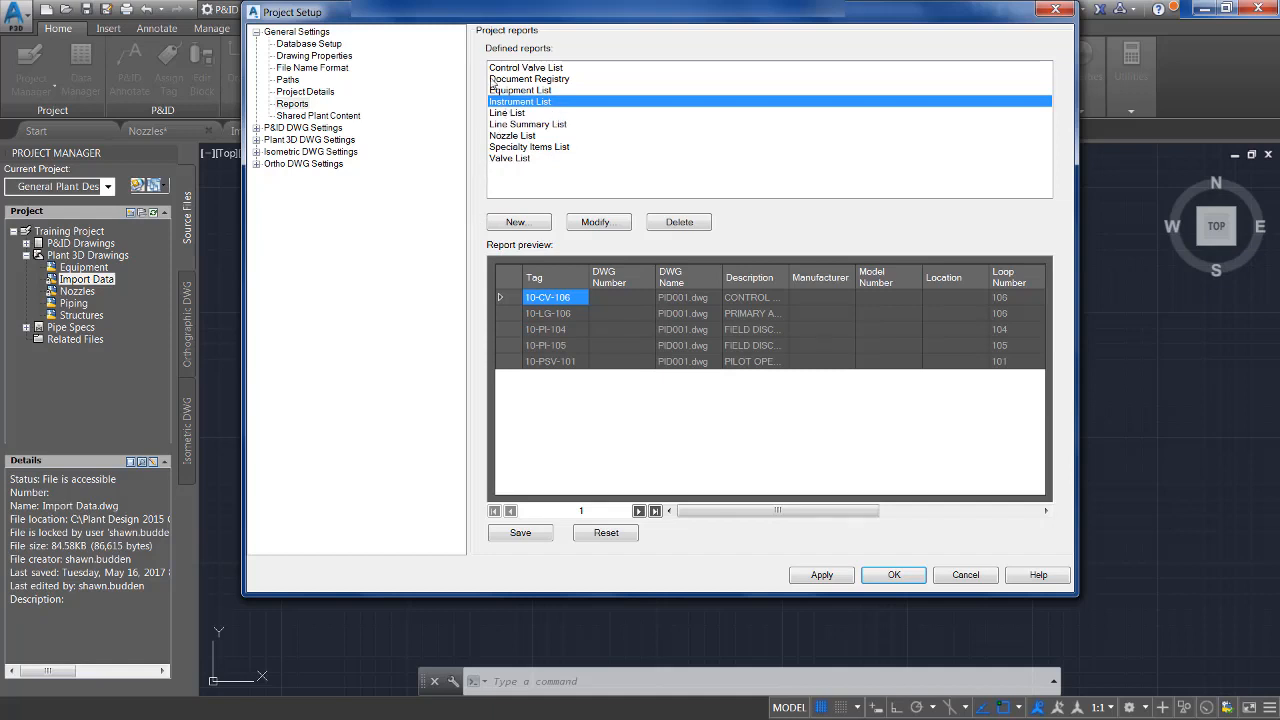
click(509, 159)
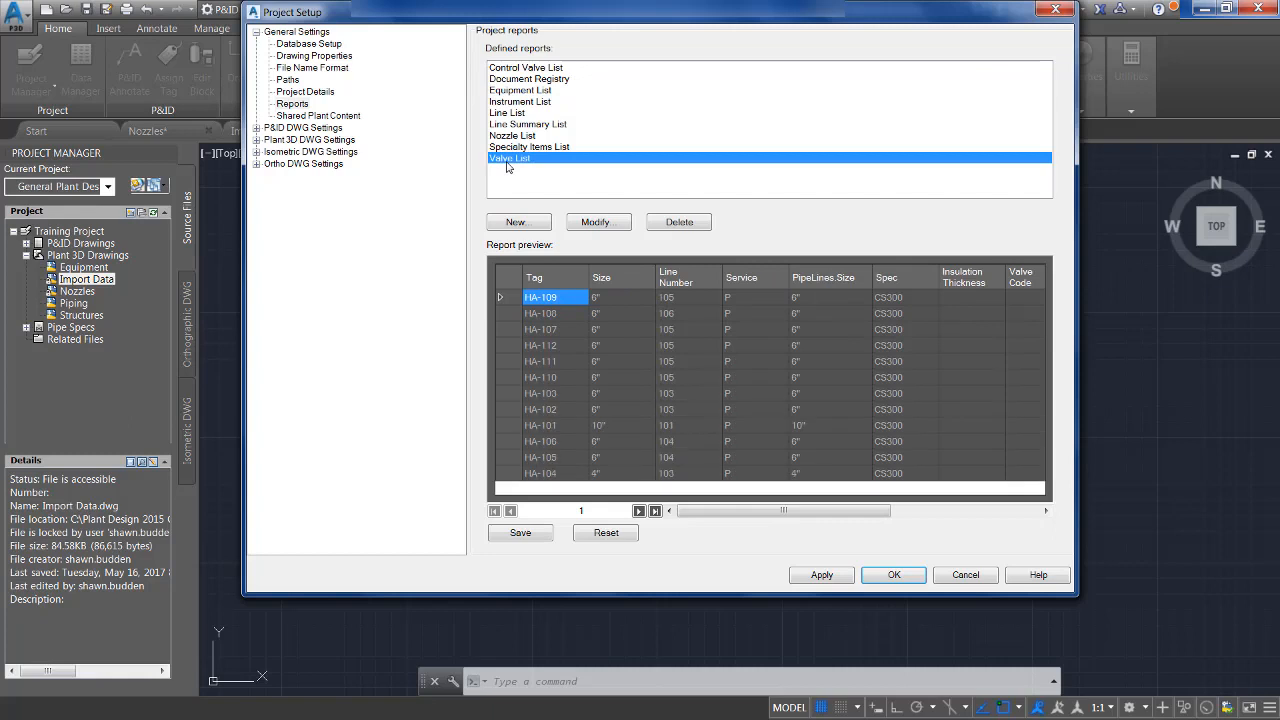
Step: Start a new report based on Valve List, keeping the name Copy of Valve List
click(515, 222)
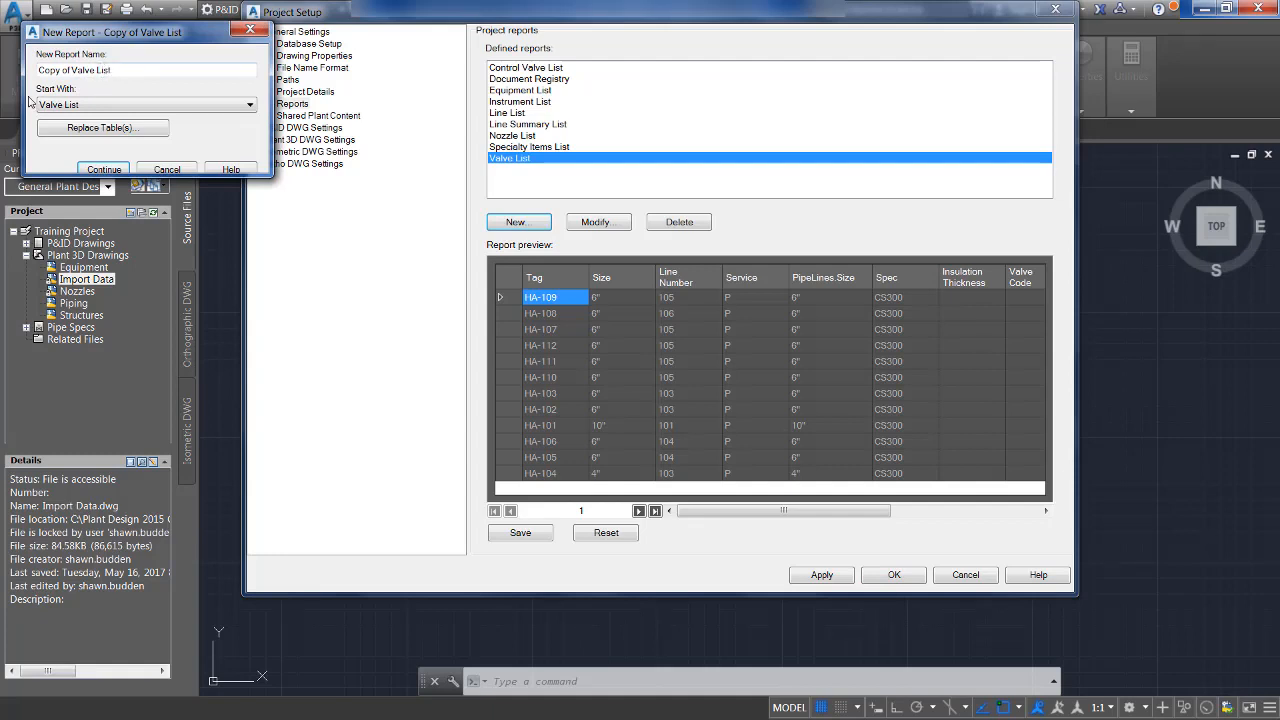
click(87, 105)
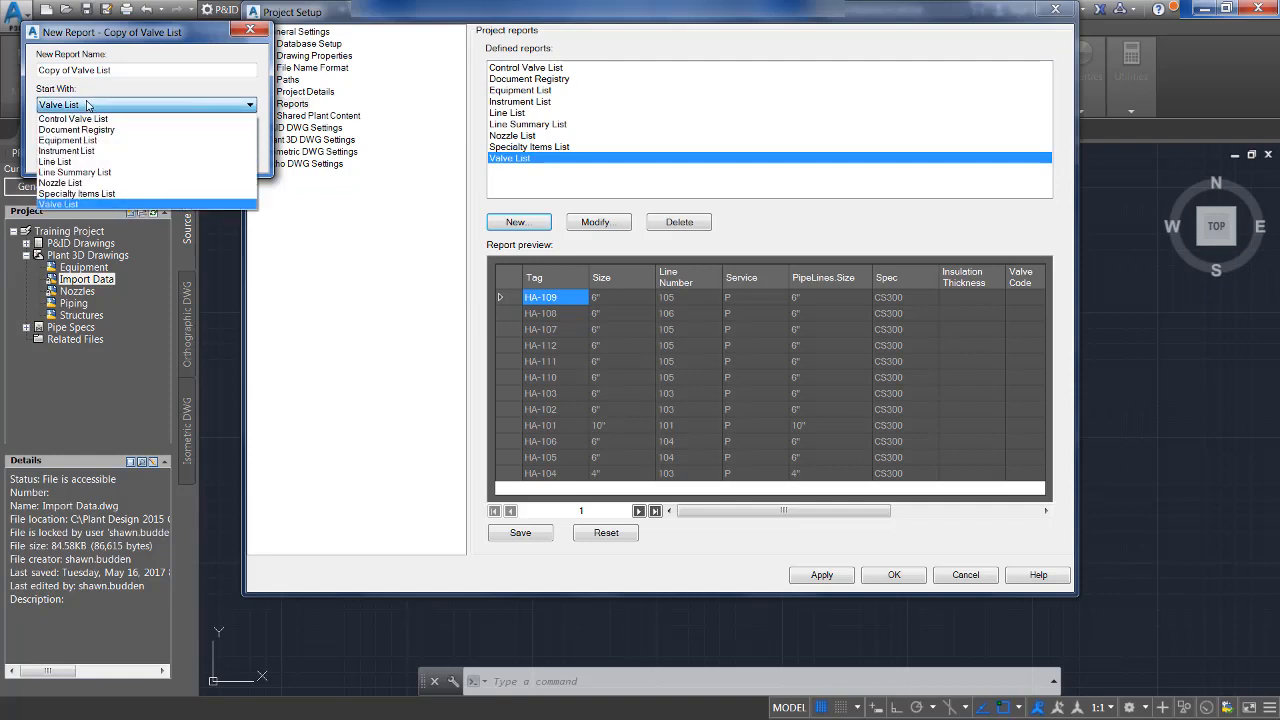
click(124, 89)
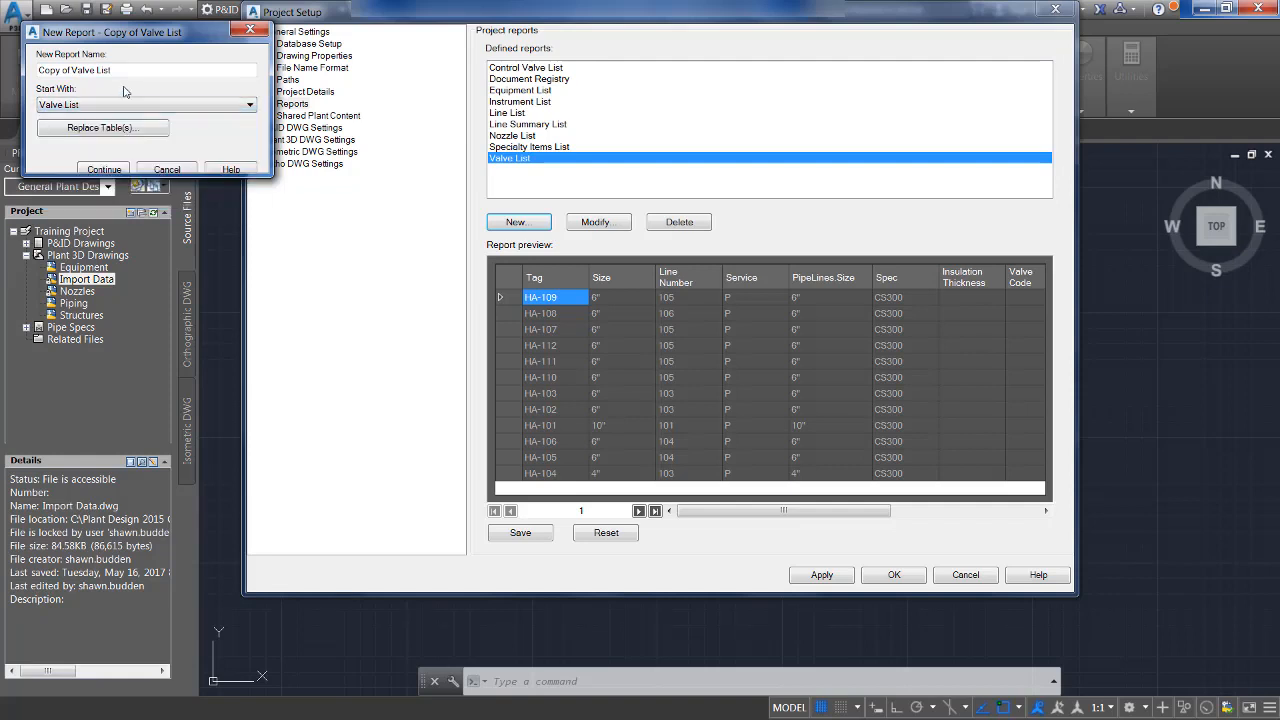
Step: Try enabling table replacement for Hand Valves and Pipe Line Segments in the new report, and clear both replacements again
click(101, 129)
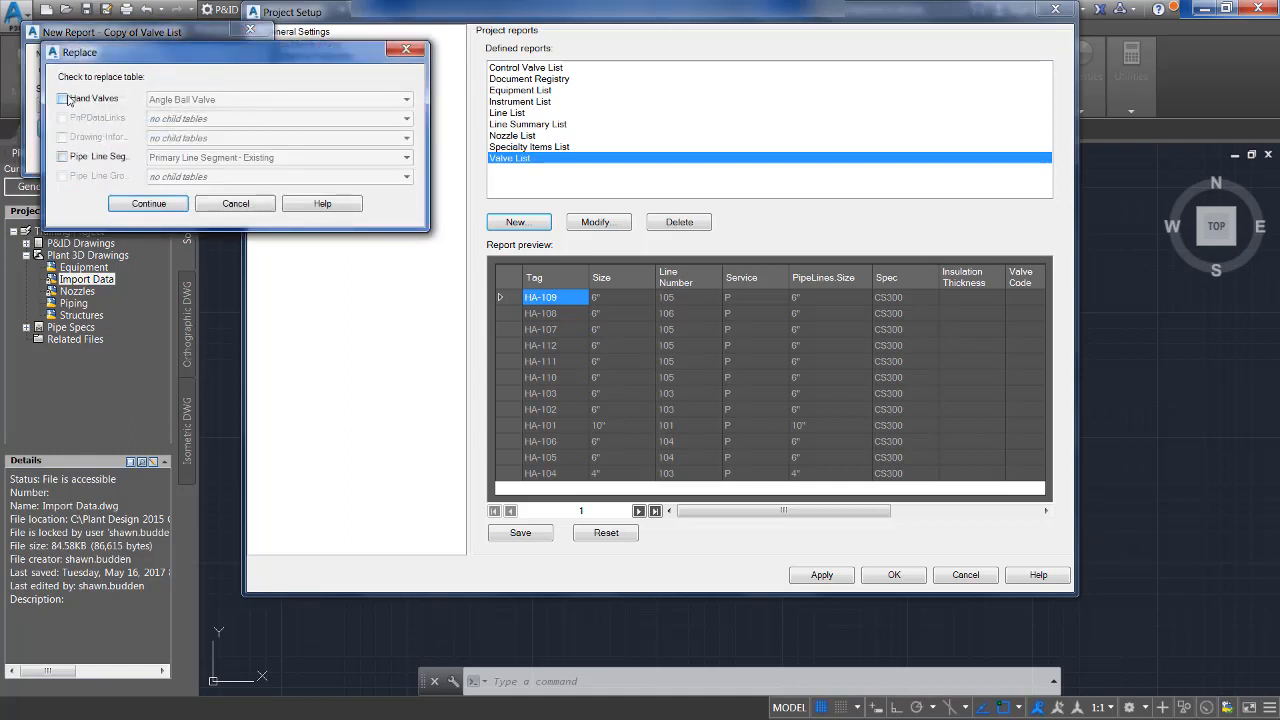
click(63, 99)
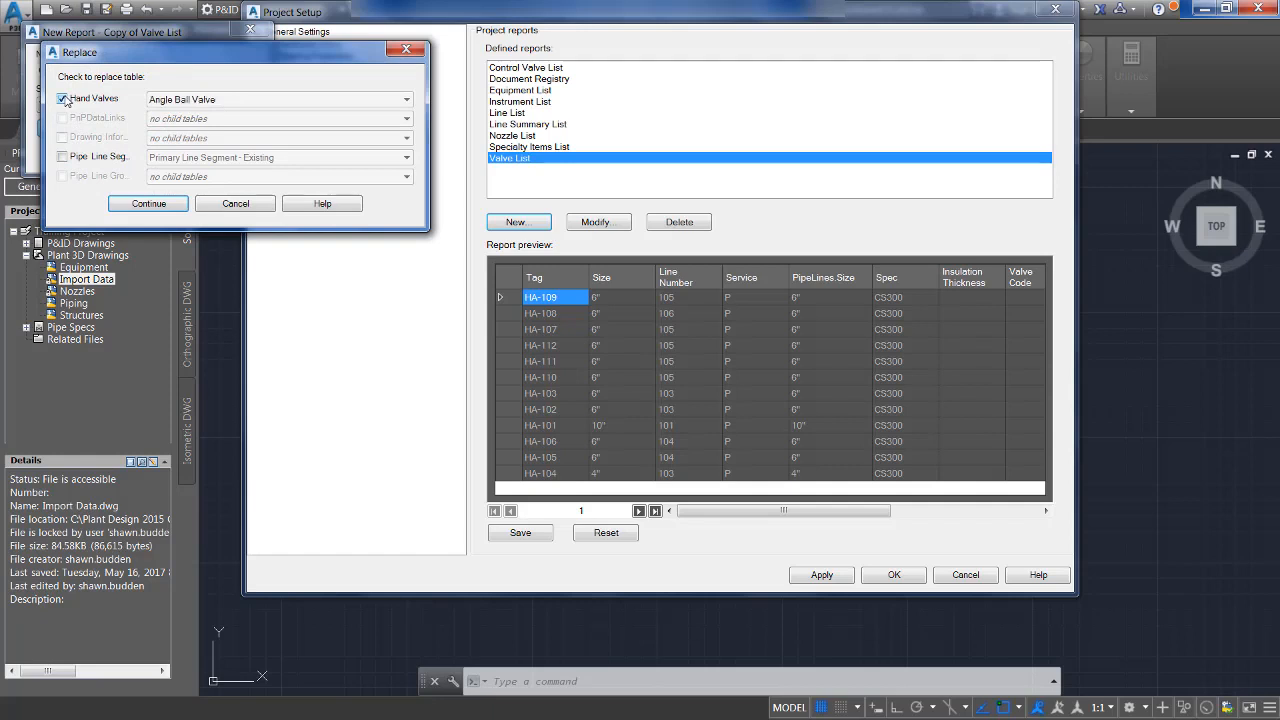
click(223, 100)
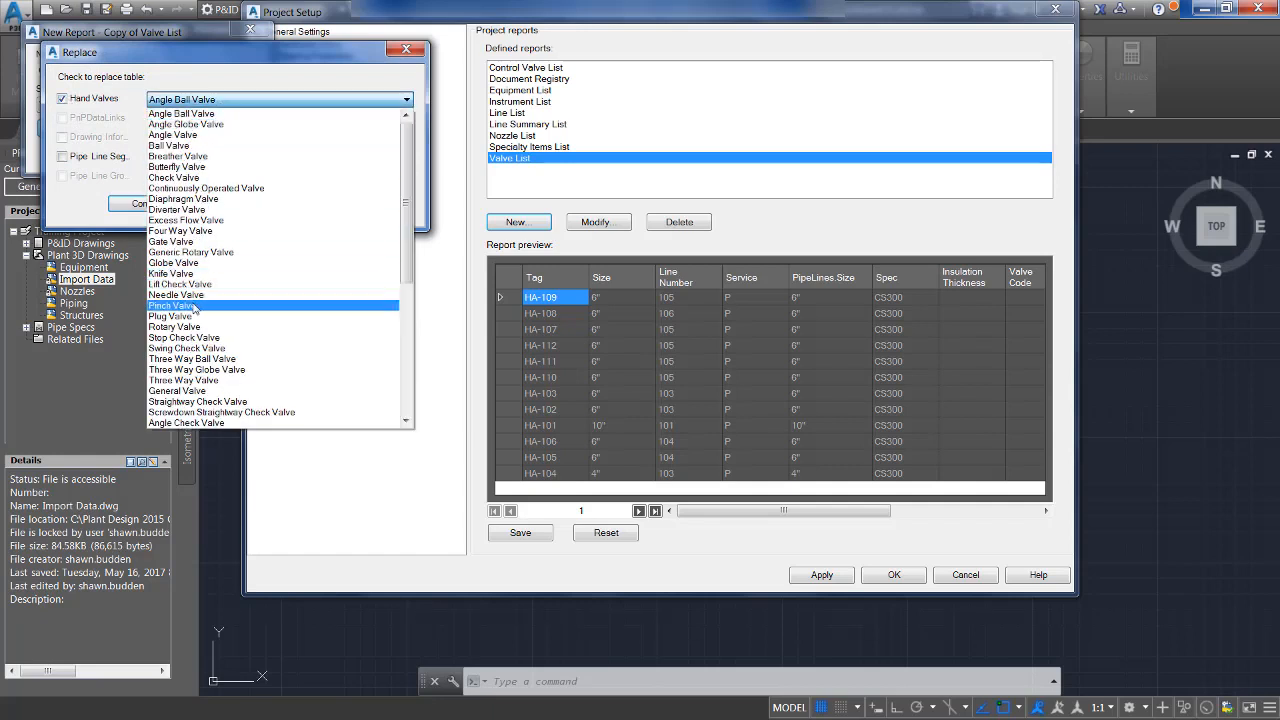
click(153, 84)
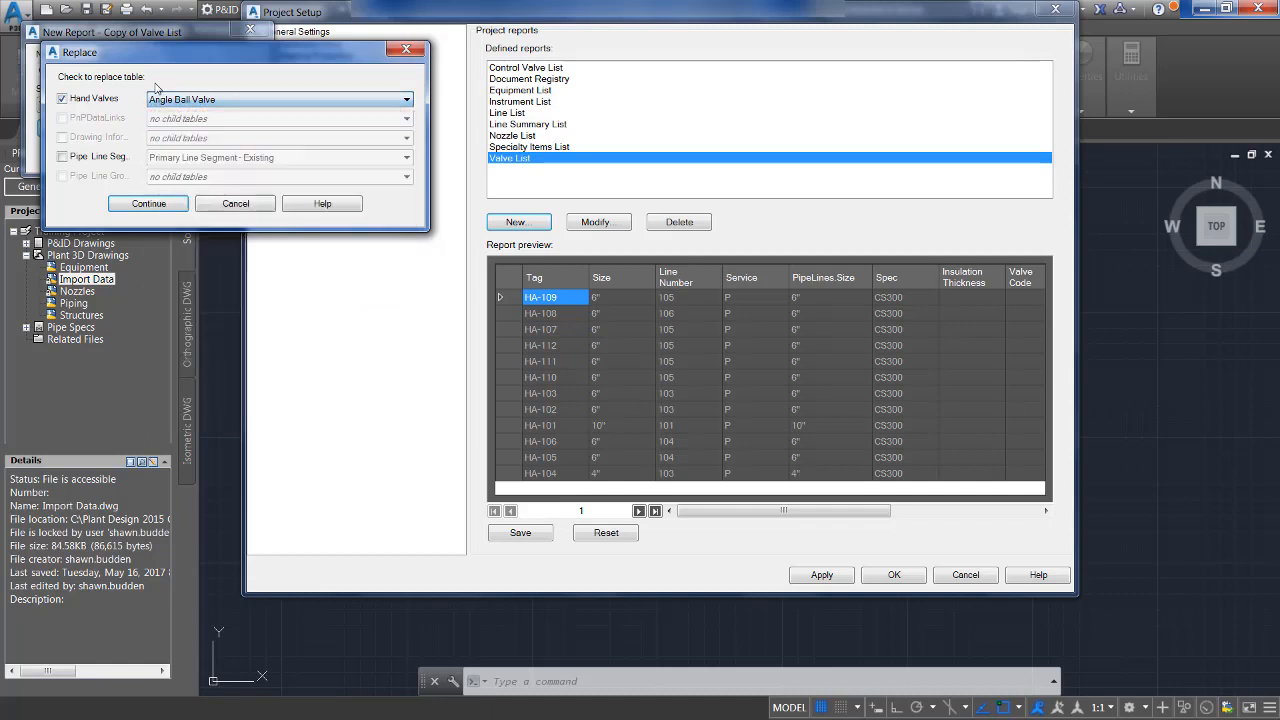
click(62, 157)
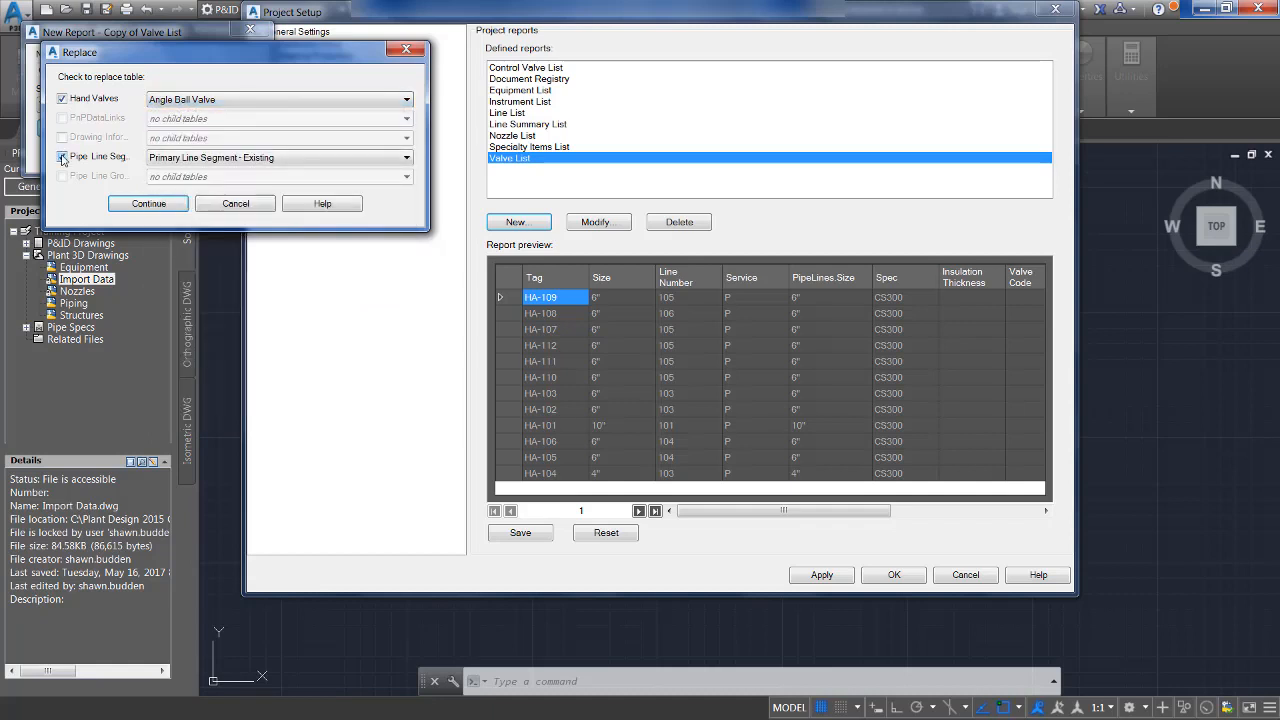
click(211, 158)
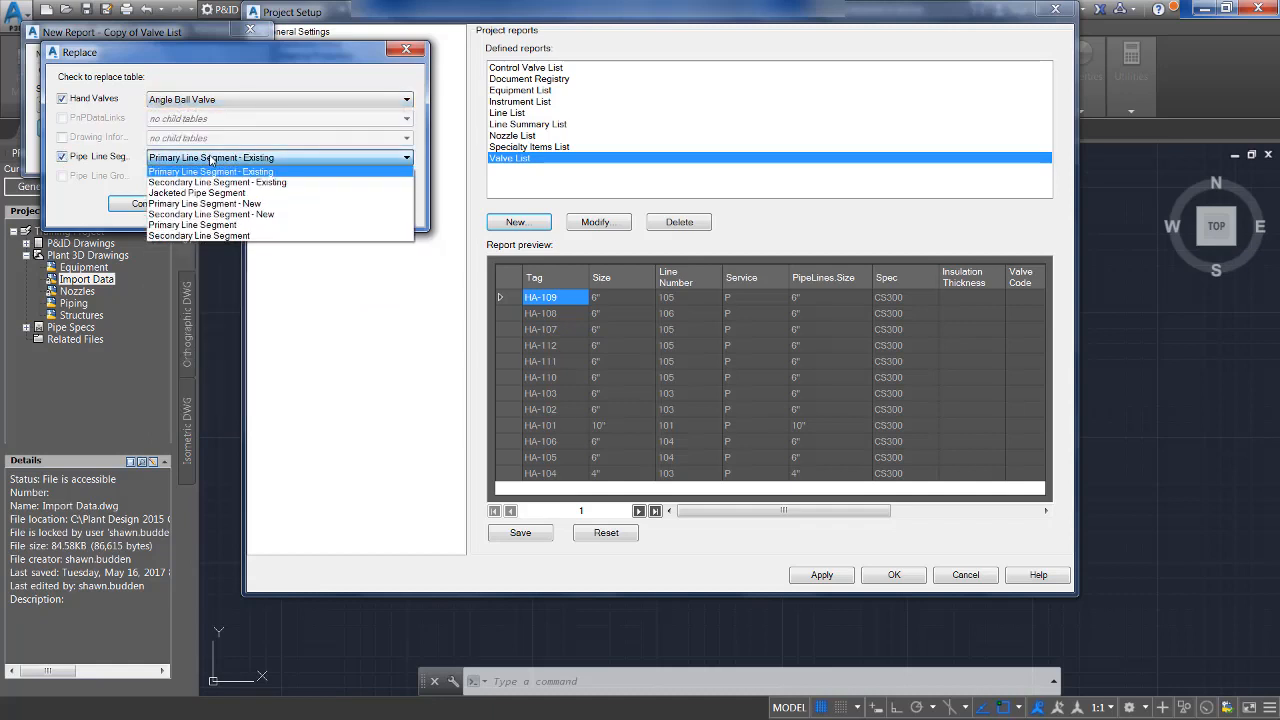
click(210, 160)
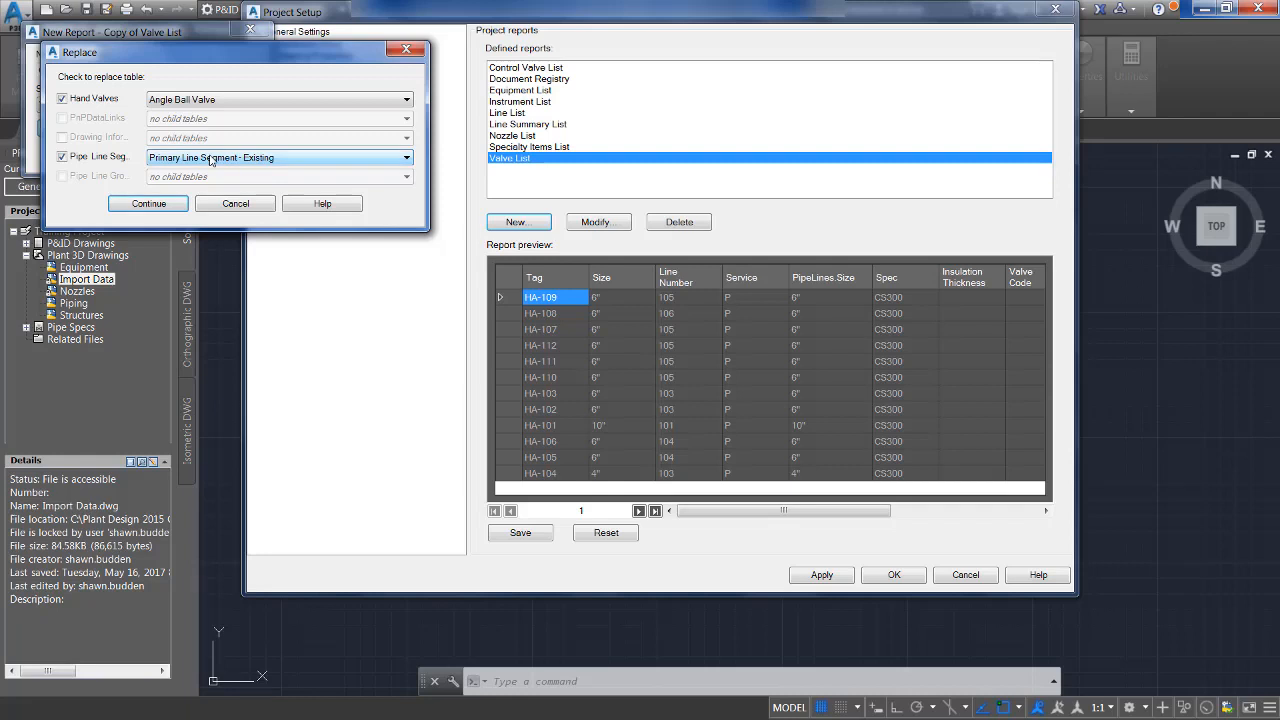
click(62, 157)
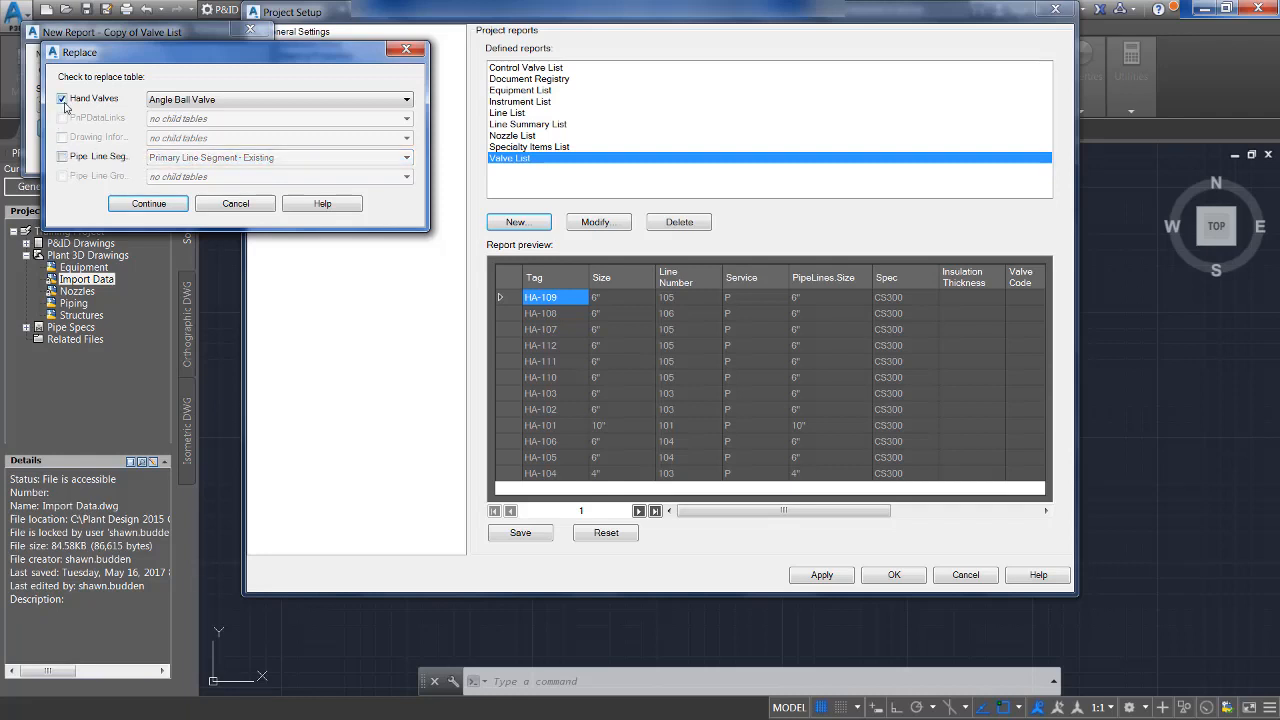
click(63, 100)
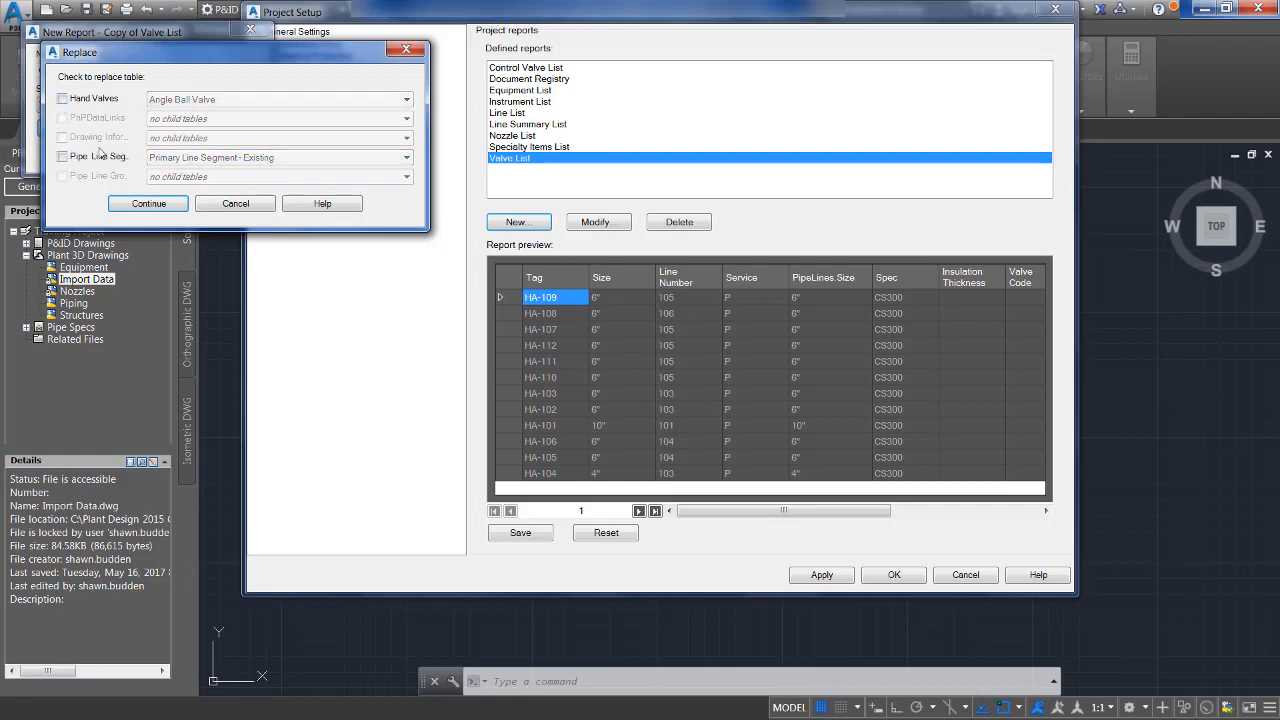
click(149, 204)
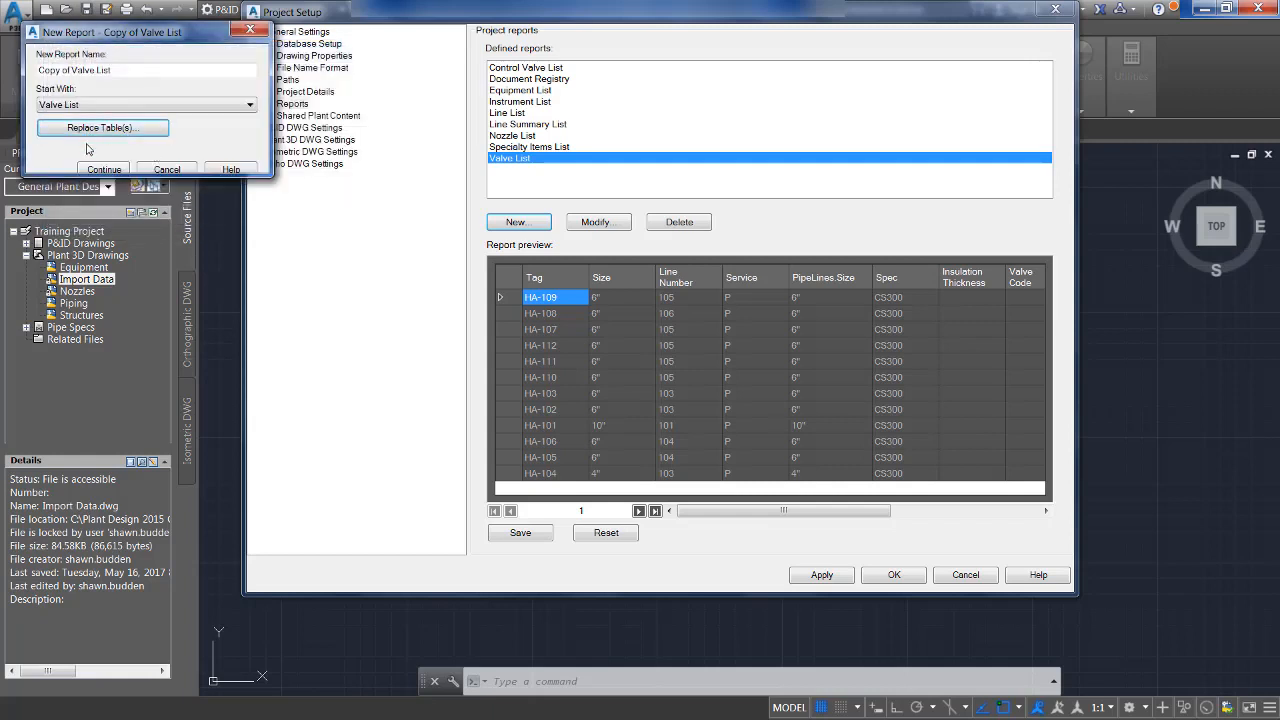
Step: Include the Plant 3D Object Properties in the new report and exclude the P&ID Pipe Line Segments properties
click(103, 169)
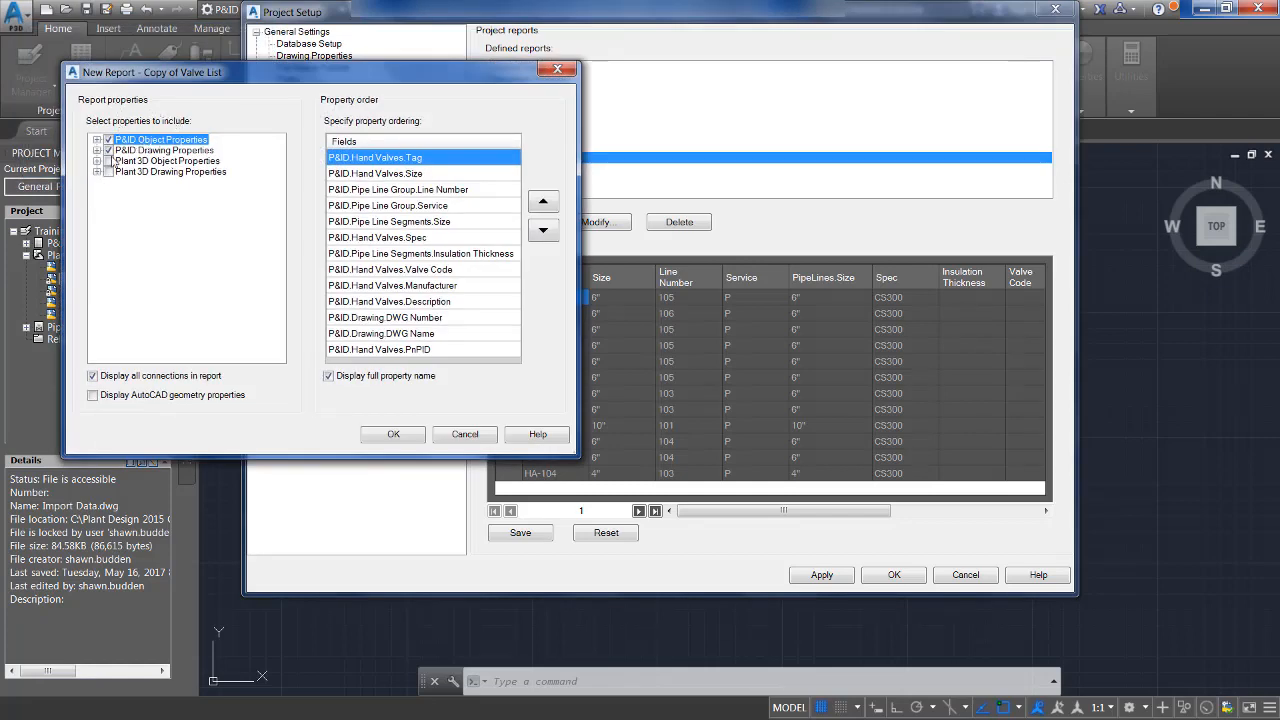
click(108, 150)
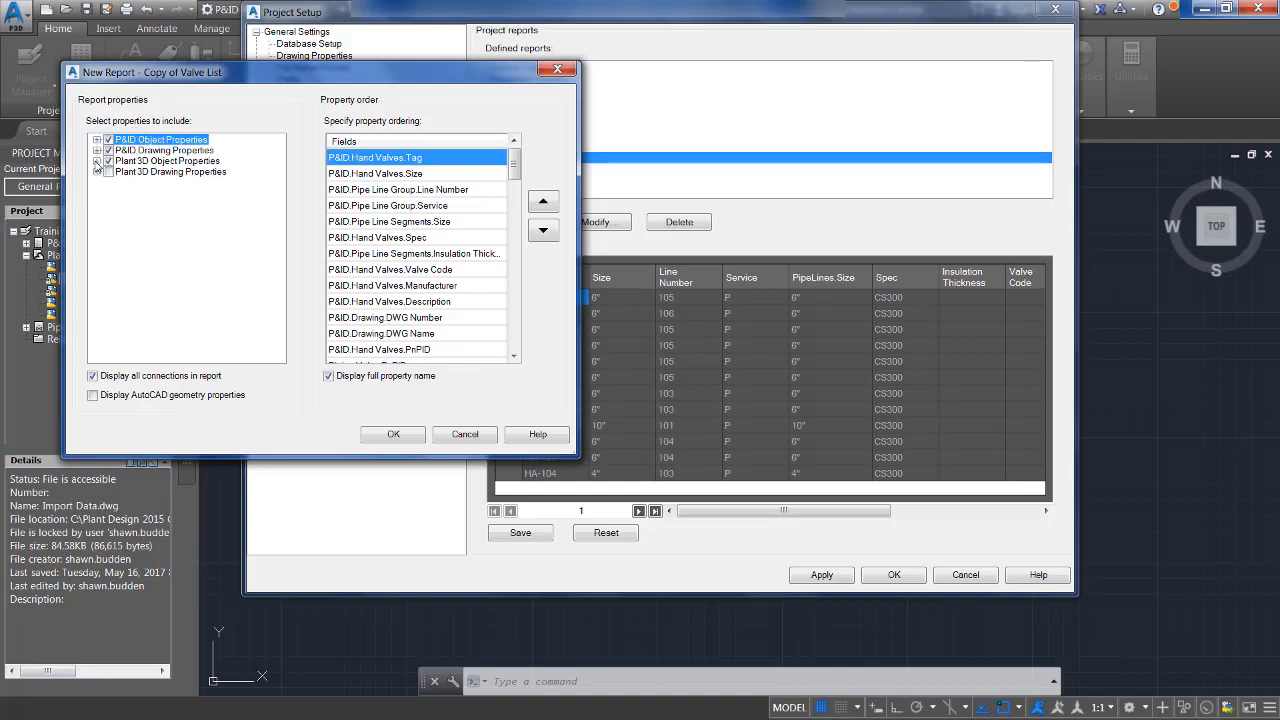
click(96, 162)
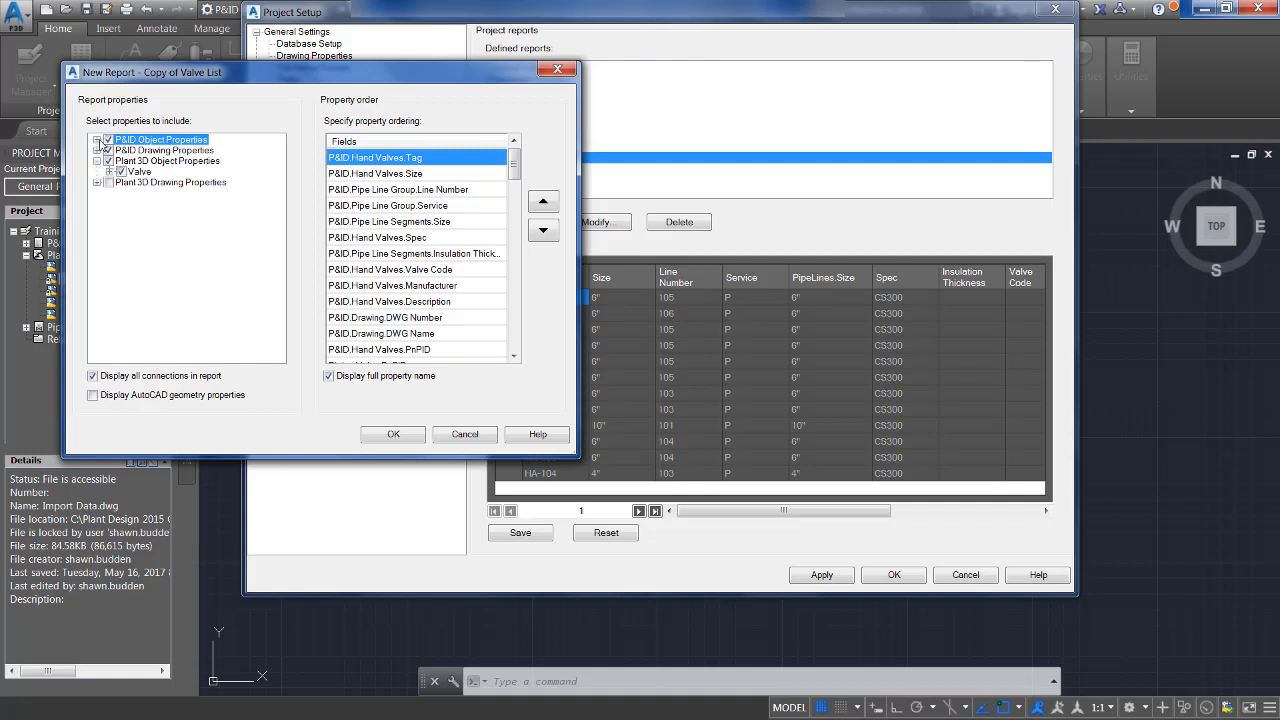
click(97, 140)
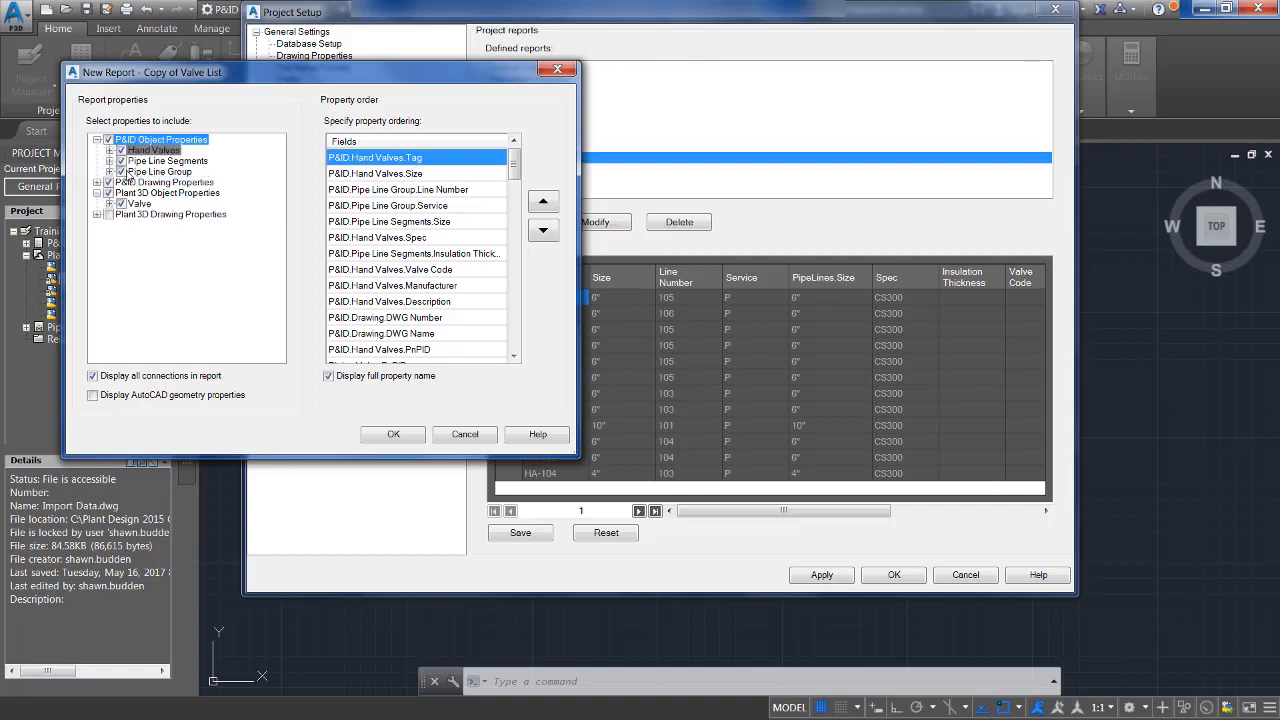
click(121, 161)
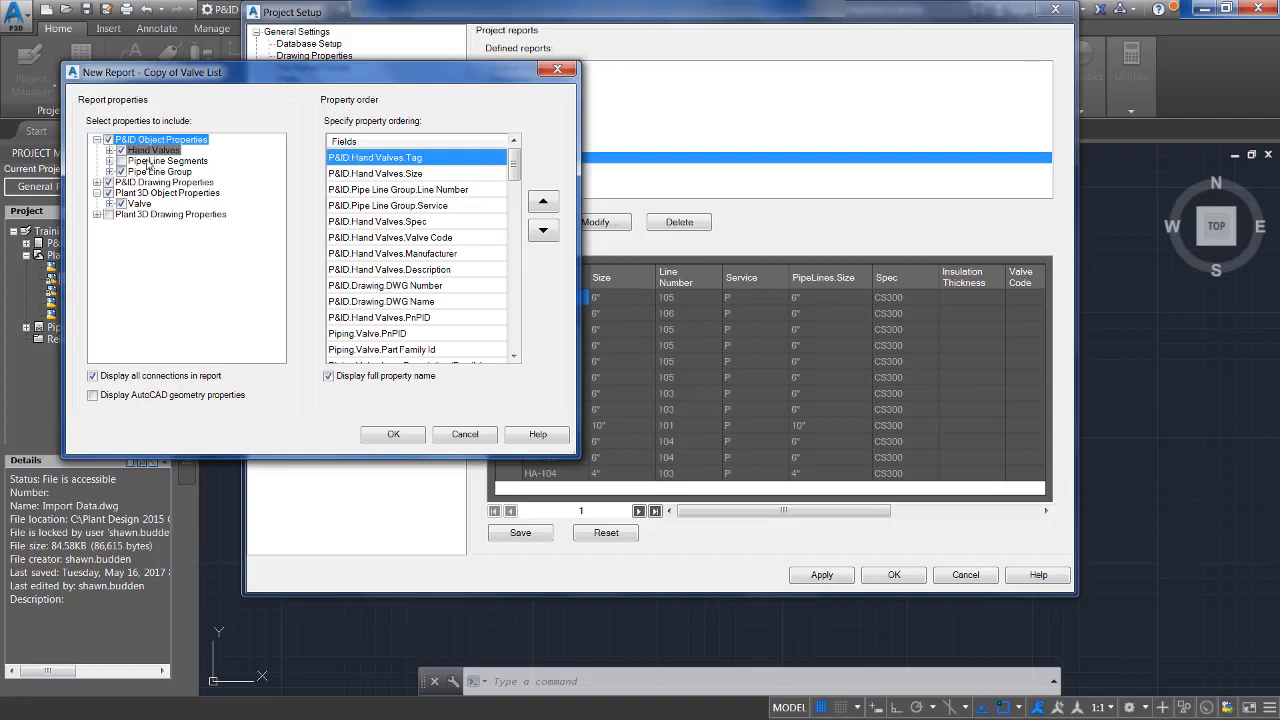
Step: Move the P&ID Pipe Line Group Service field to the top of the property order and save the new report to the project
click(420, 207)
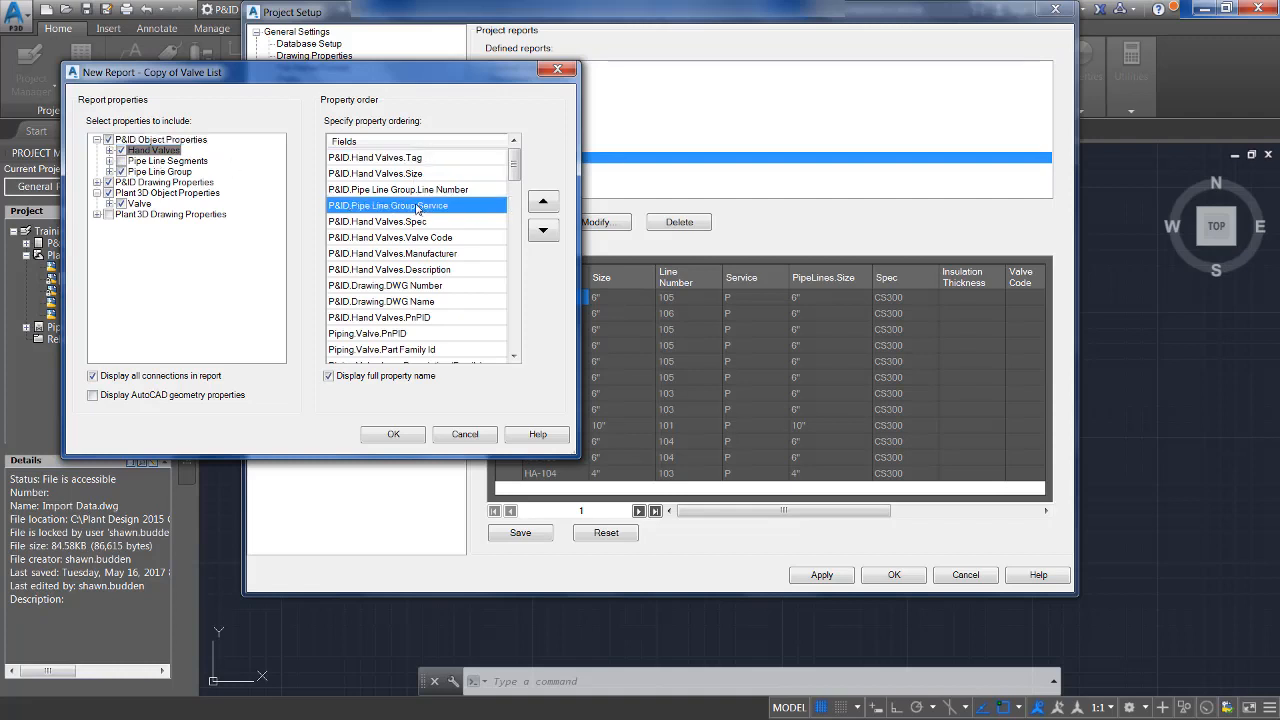
click(542, 202)
click(542, 202)
click(542, 202)
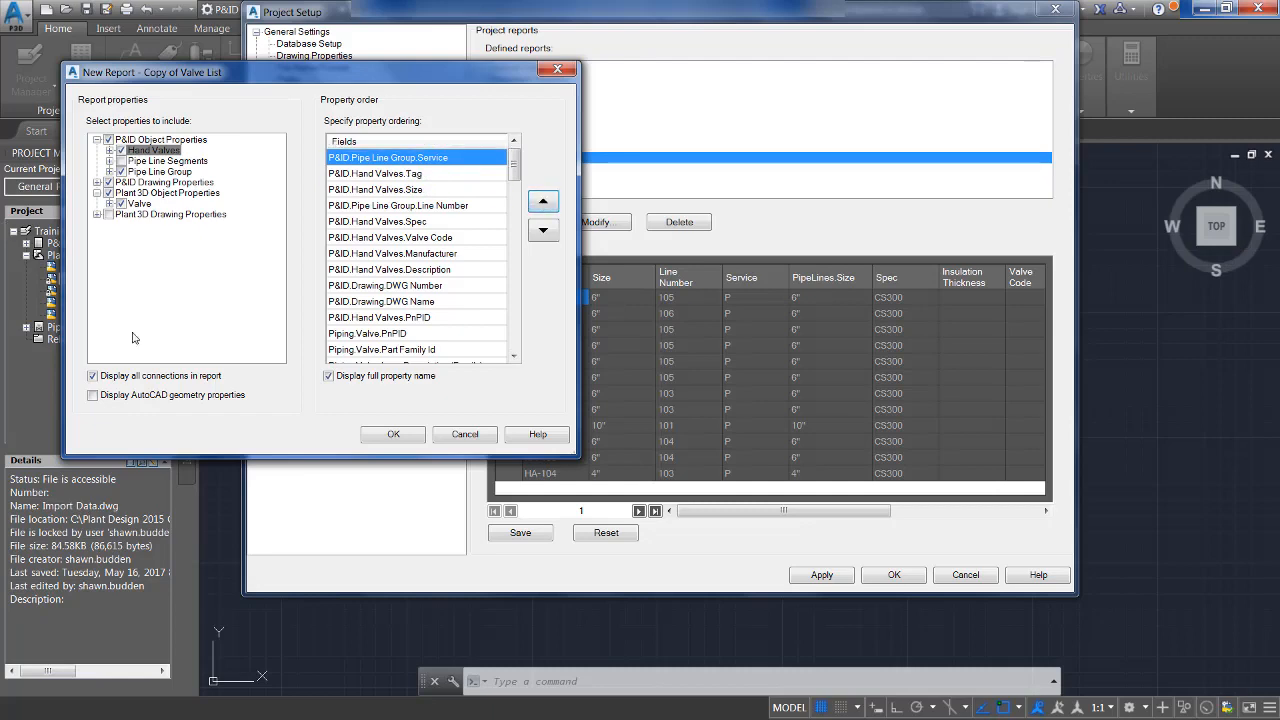
click(393, 435)
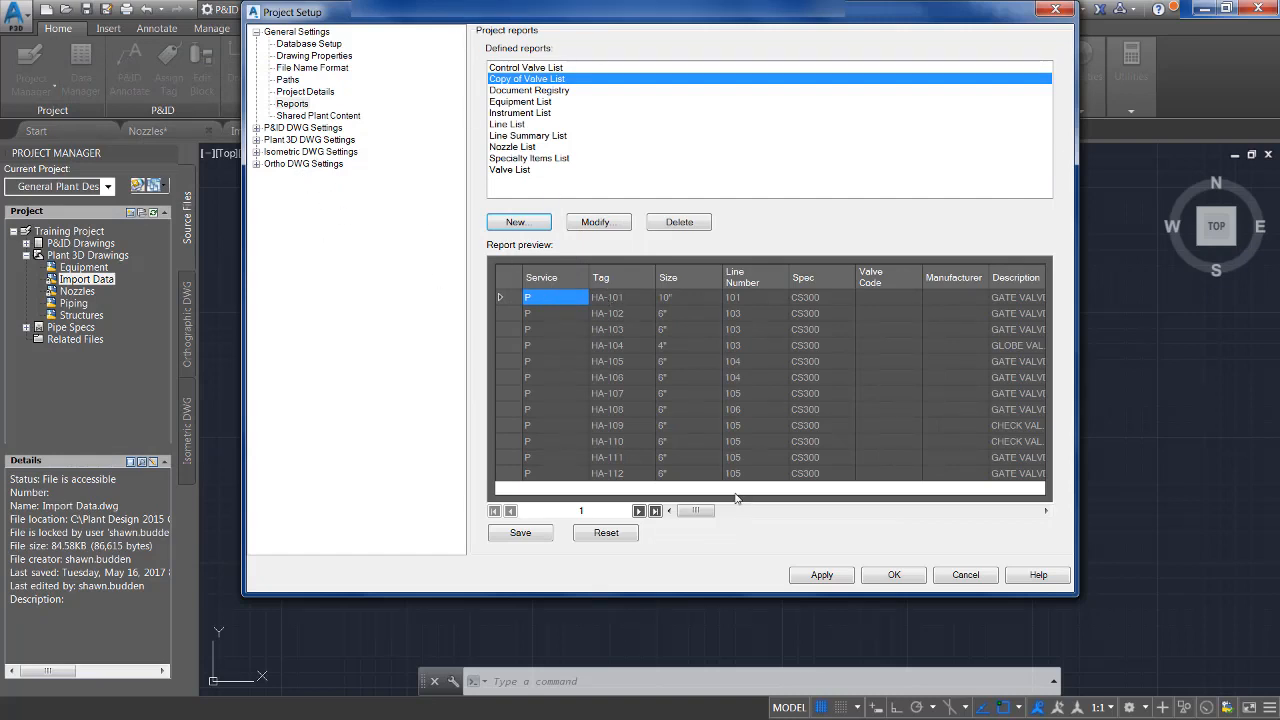
click(822, 575)
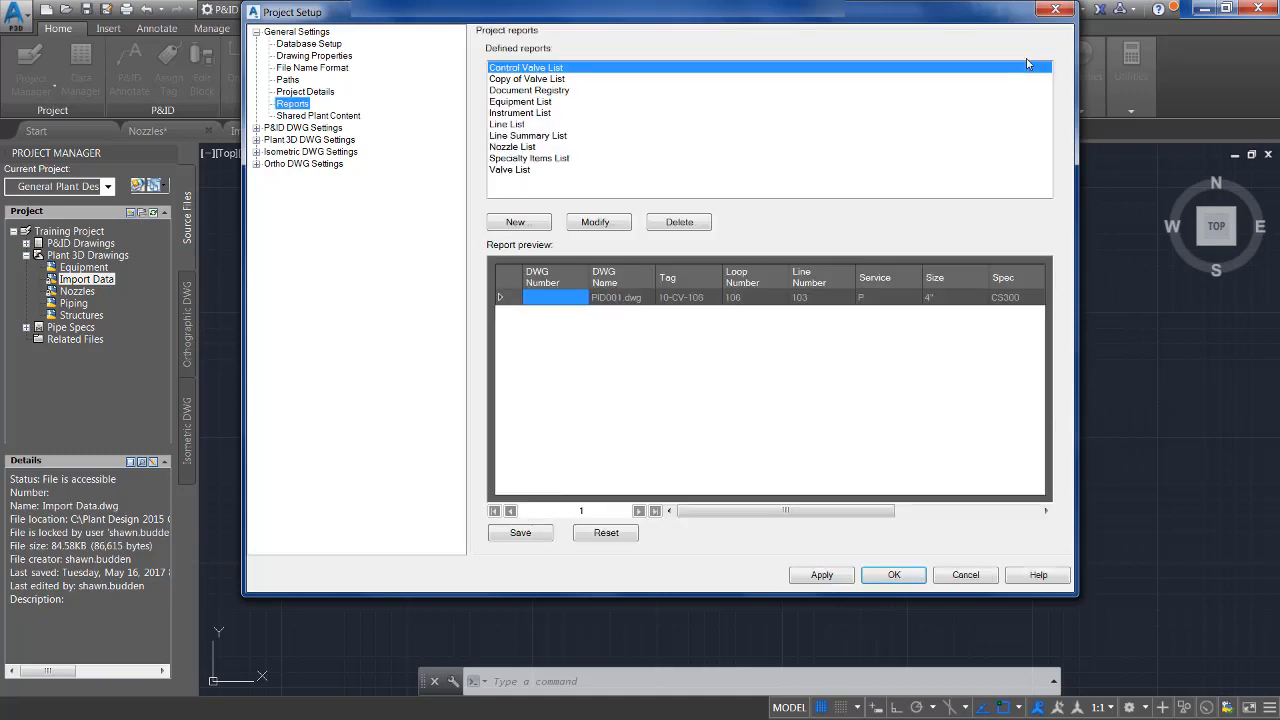
click(889, 579)
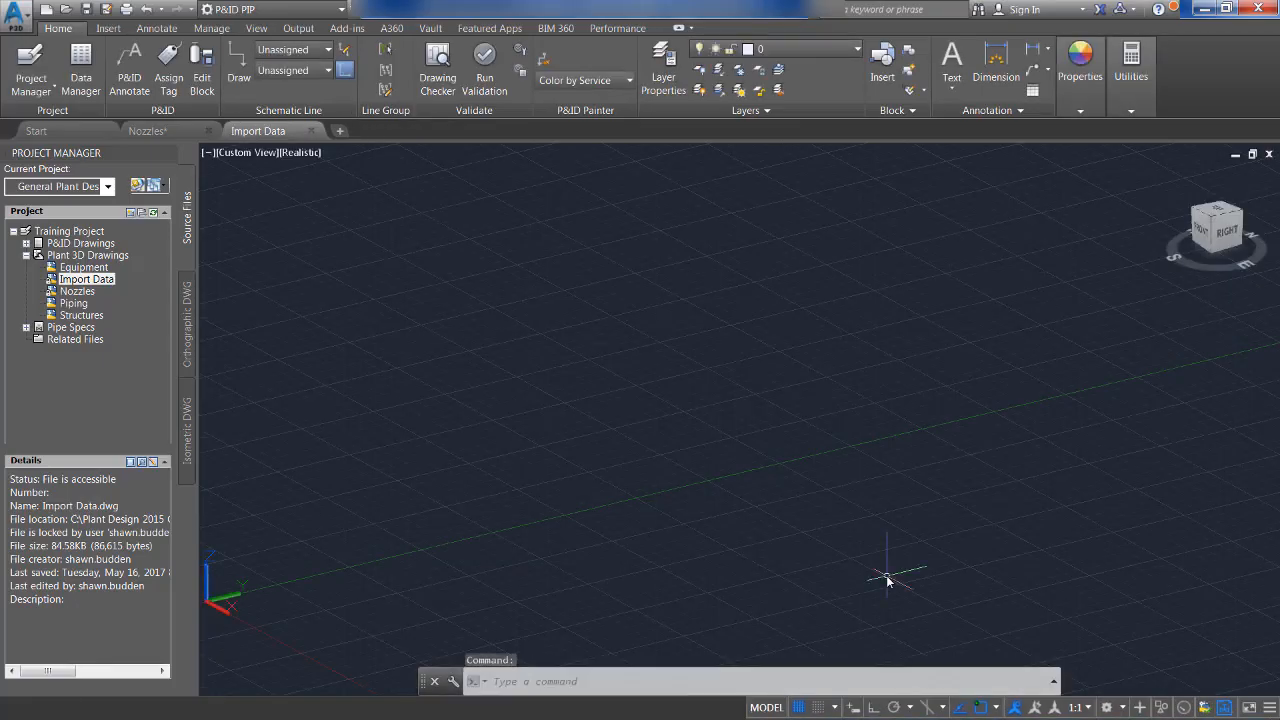
Step: Review the Copy of Valve List project report in the Data Manager and close it
click(84, 62)
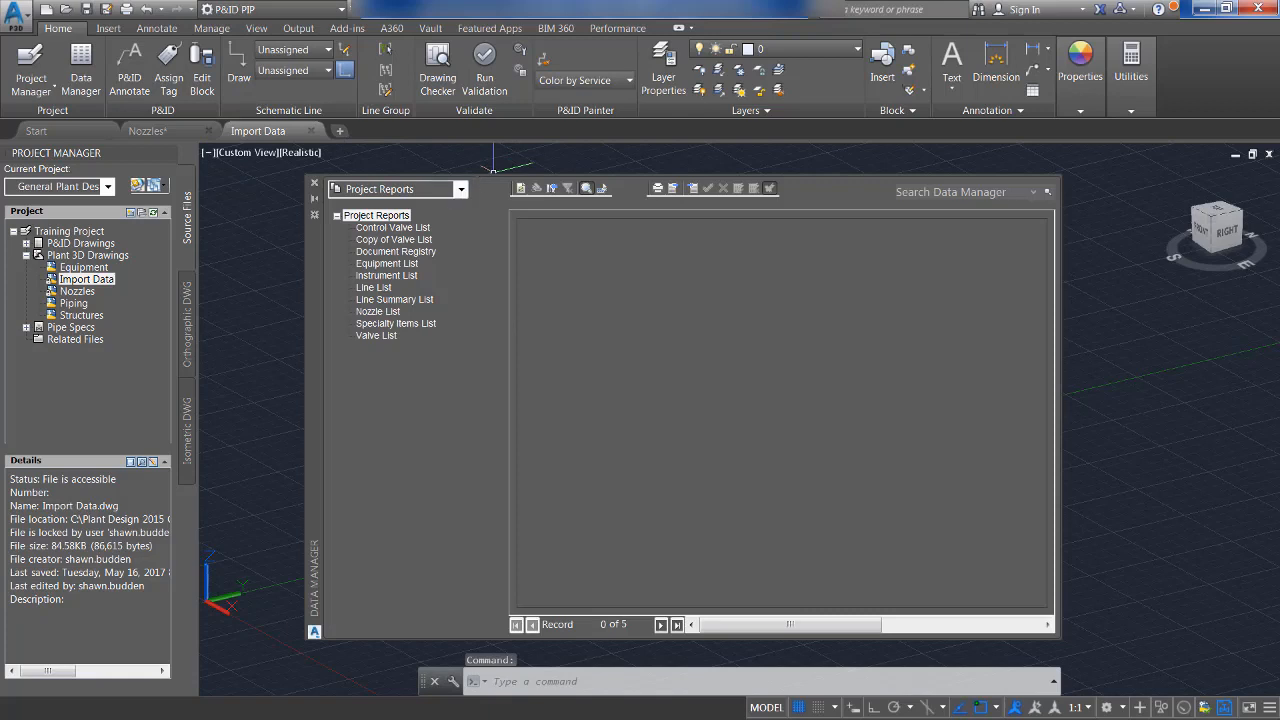
click(392, 241)
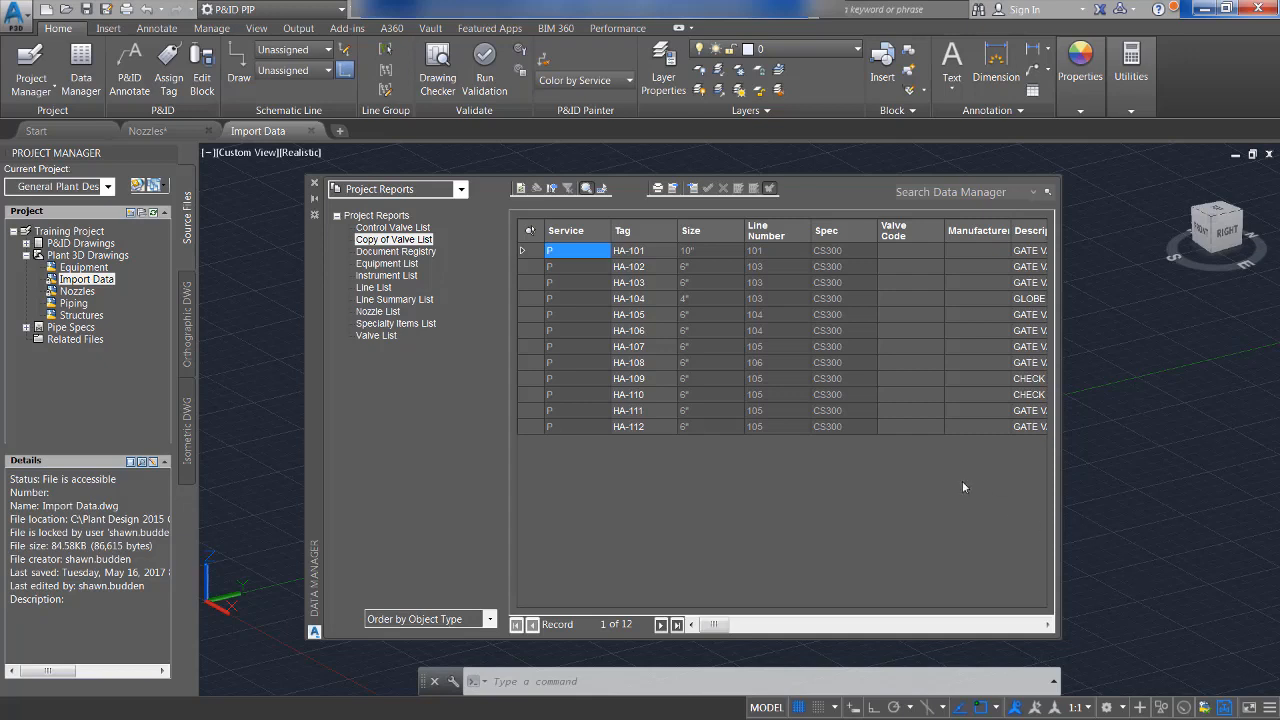
click(314, 187)
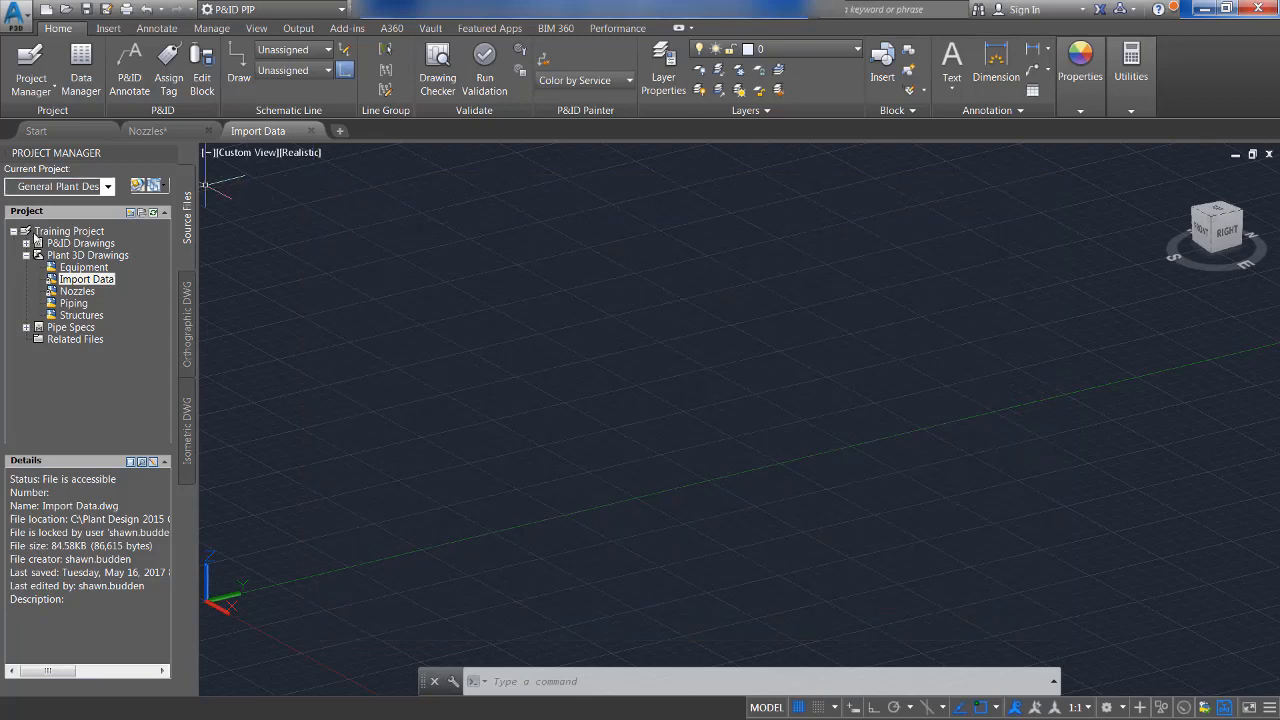
Step: Delete the Copy of Valve List report in the Training Project's setup, save the change, and check the project reports in the Data Manager
click(52, 232)
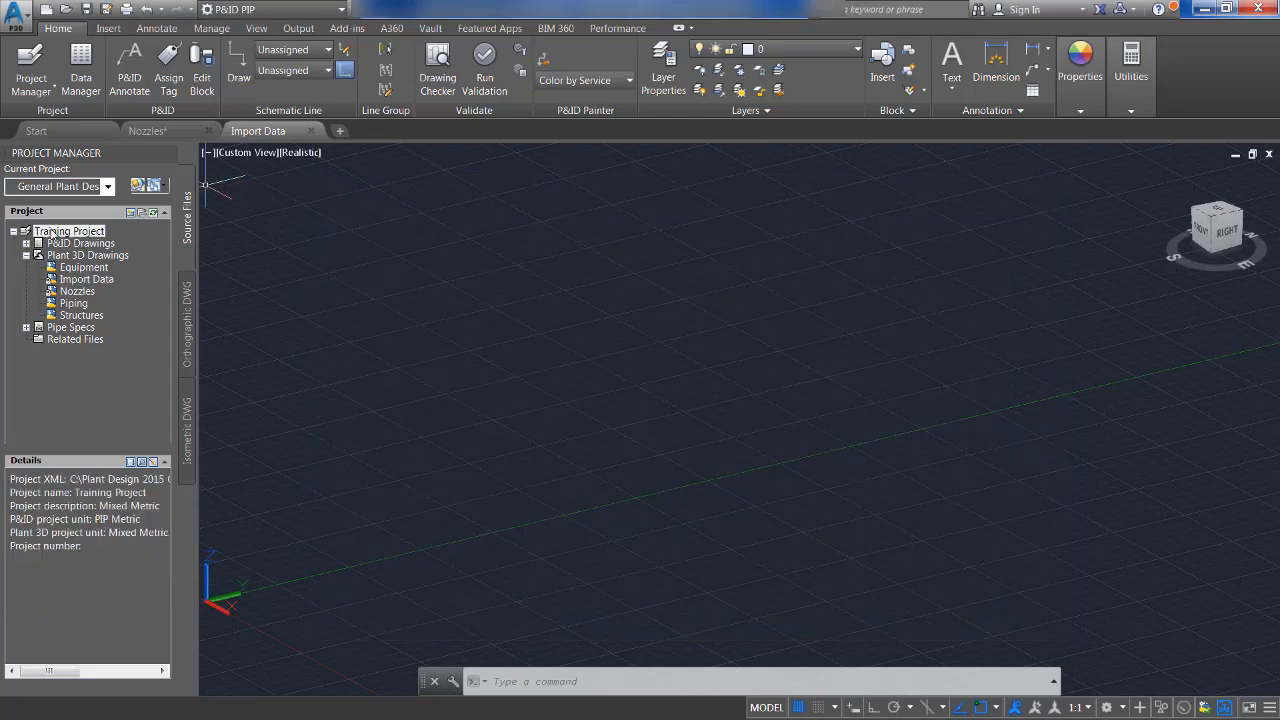
right_click(52, 232)
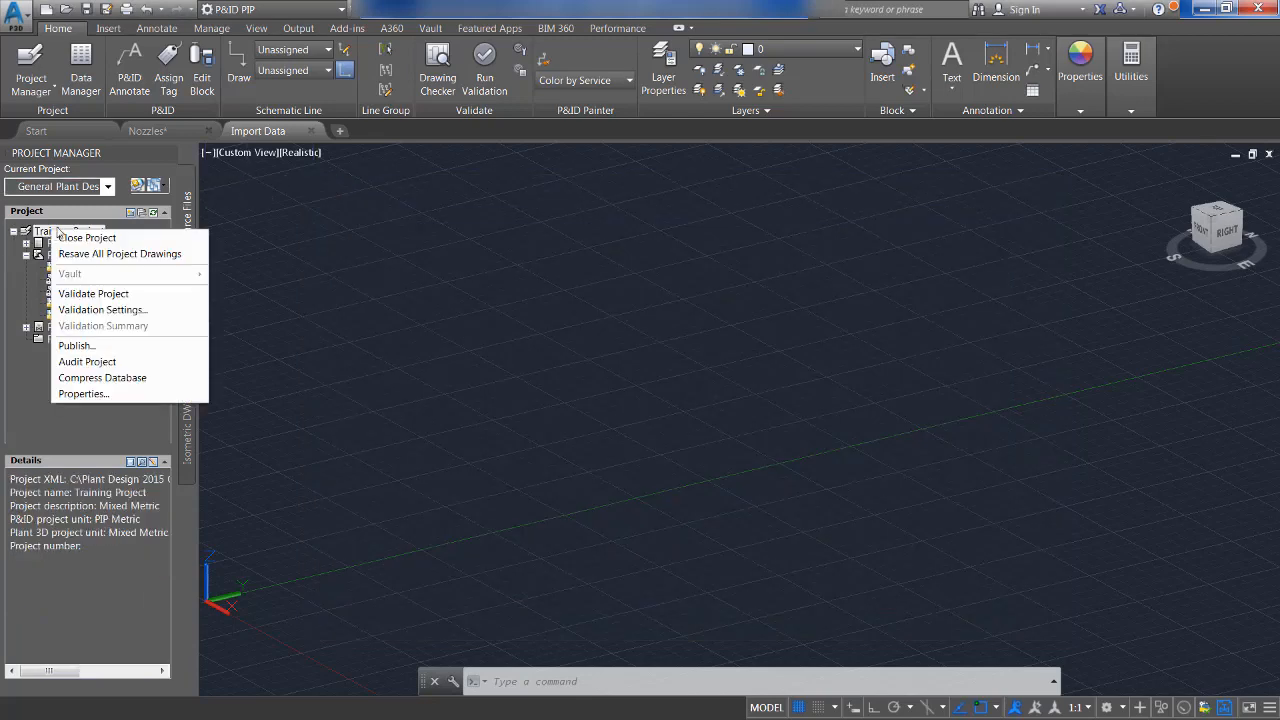
click(95, 396)
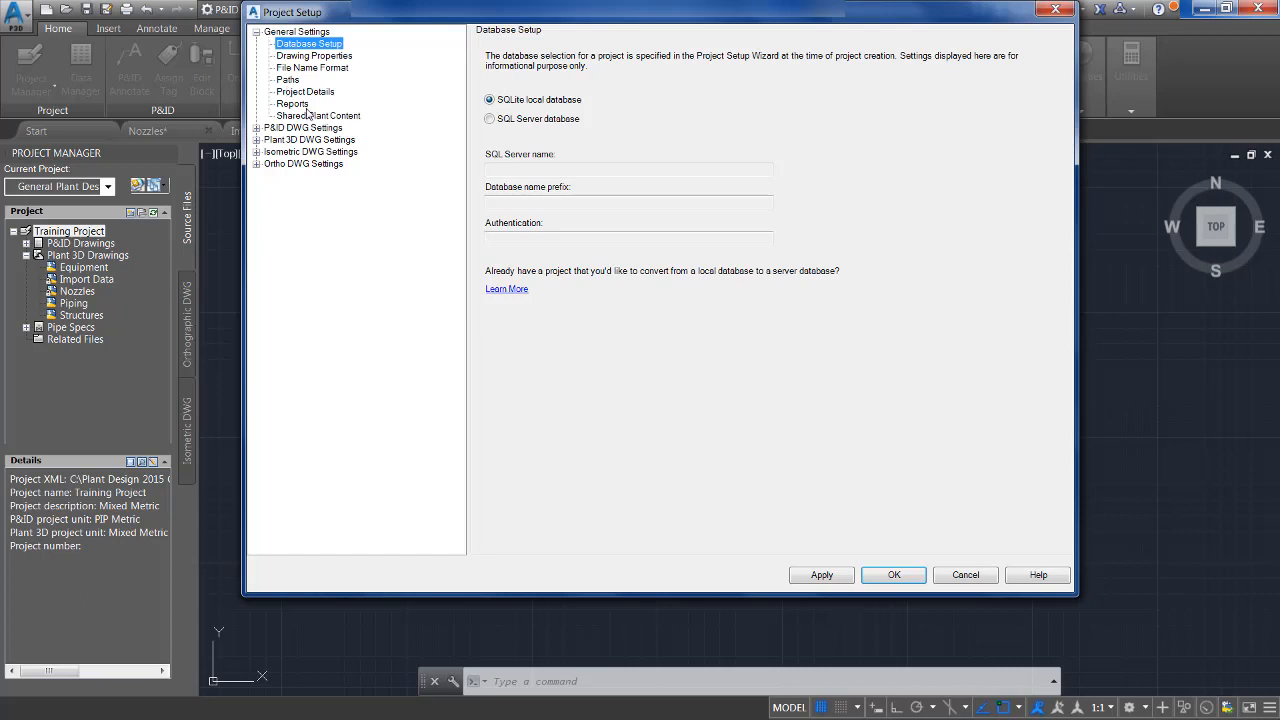
click(300, 104)
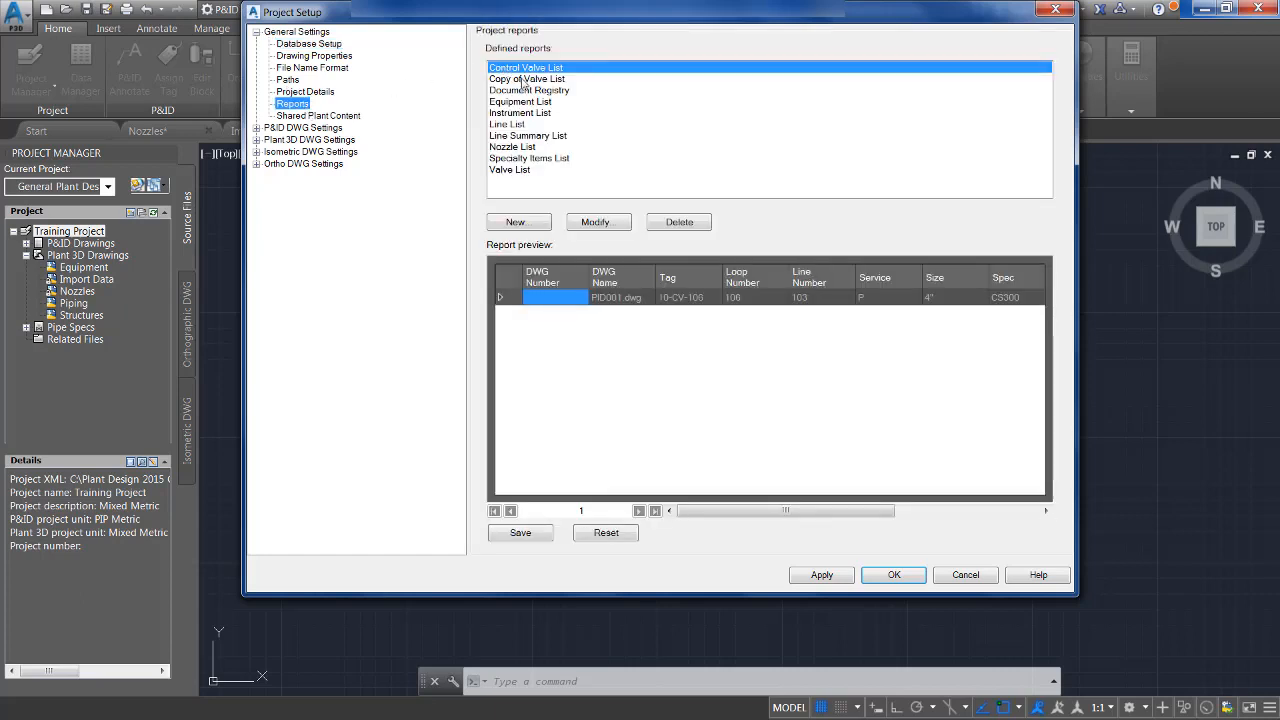
click(525, 80)
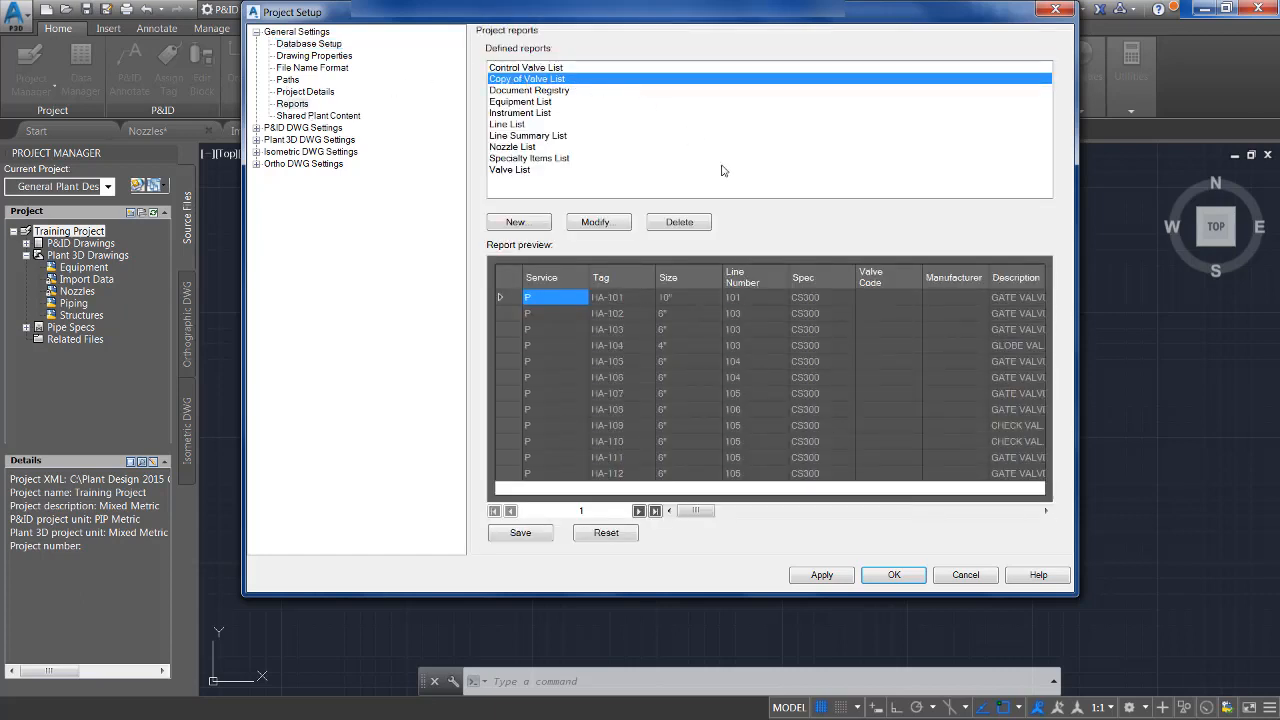
click(676, 223)
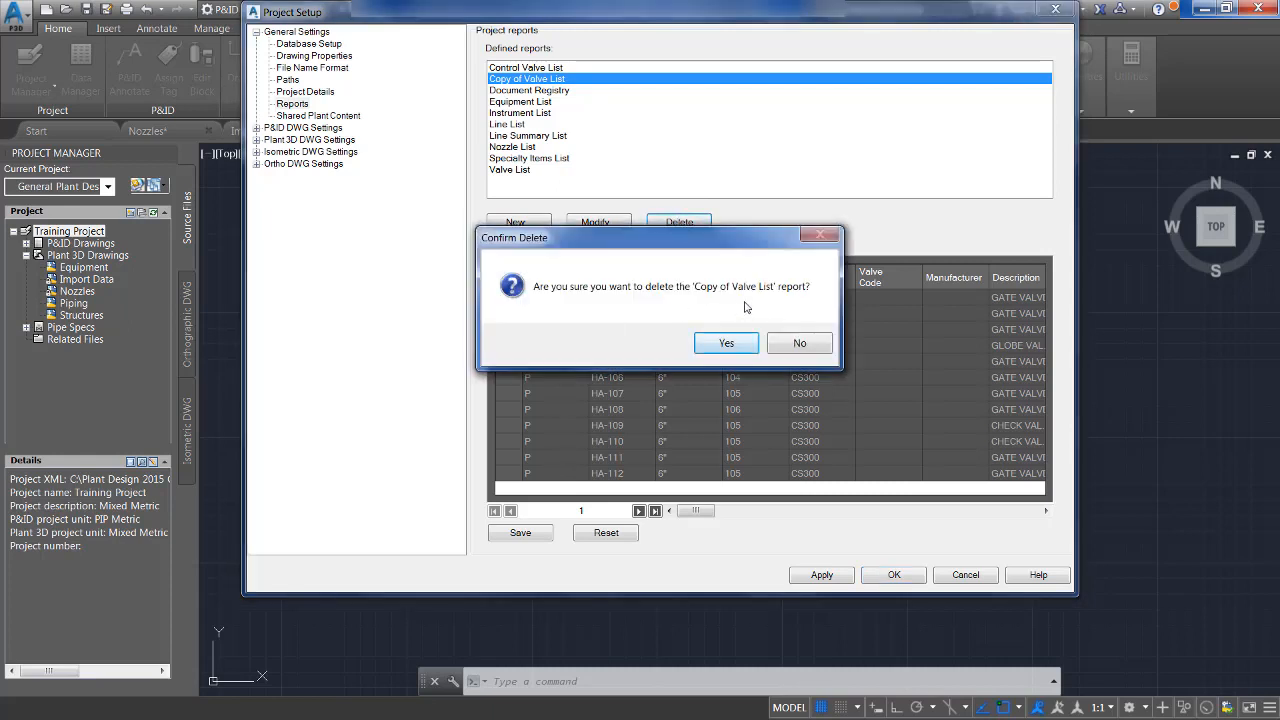
click(726, 343)
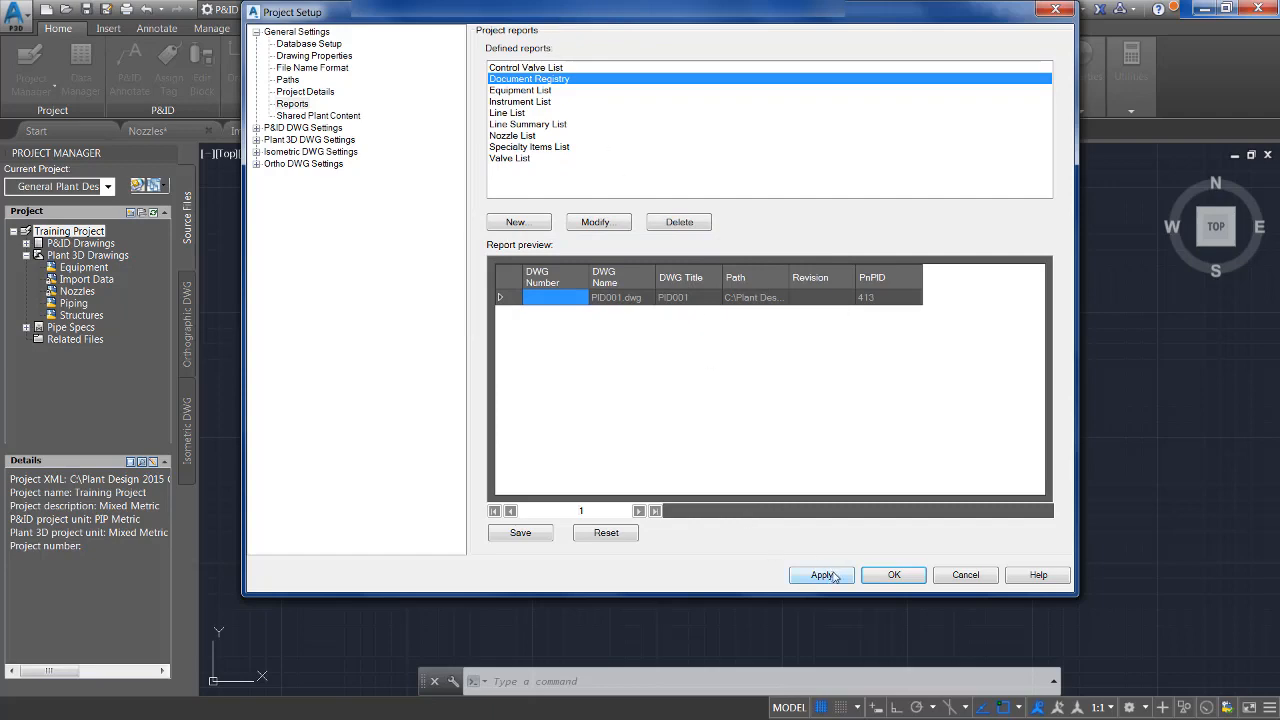
click(873, 578)
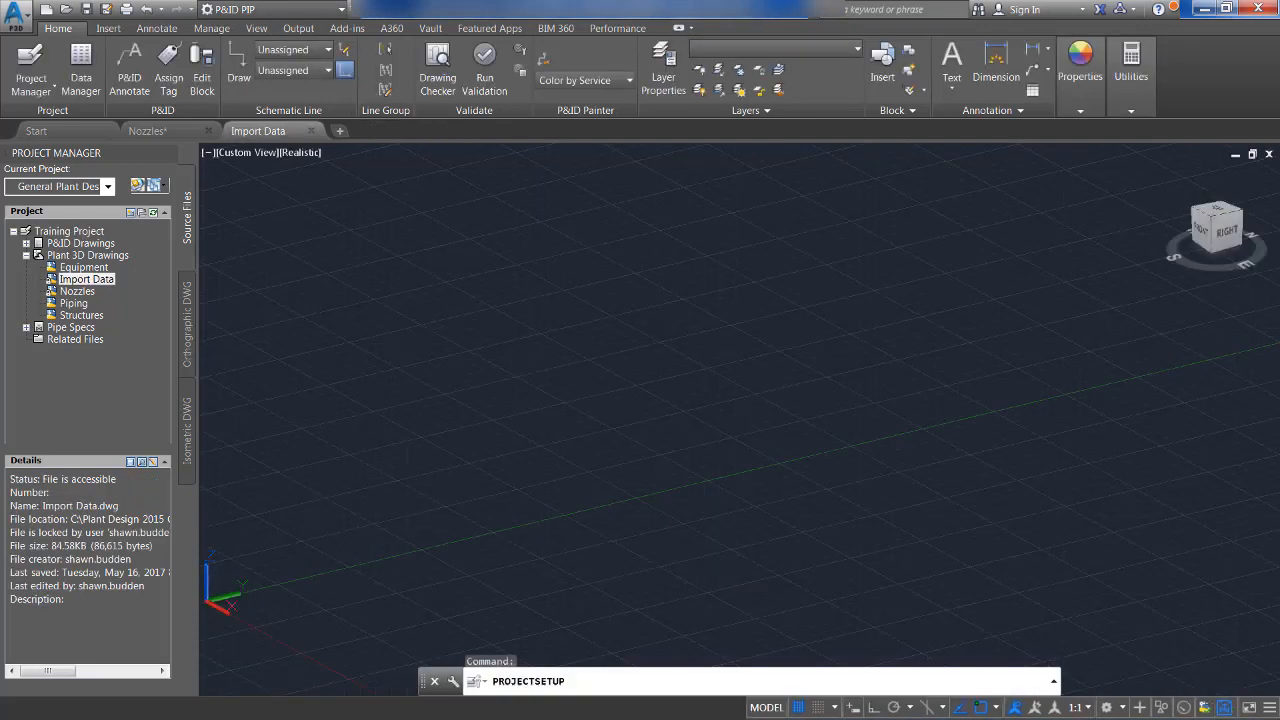
click(80, 68)
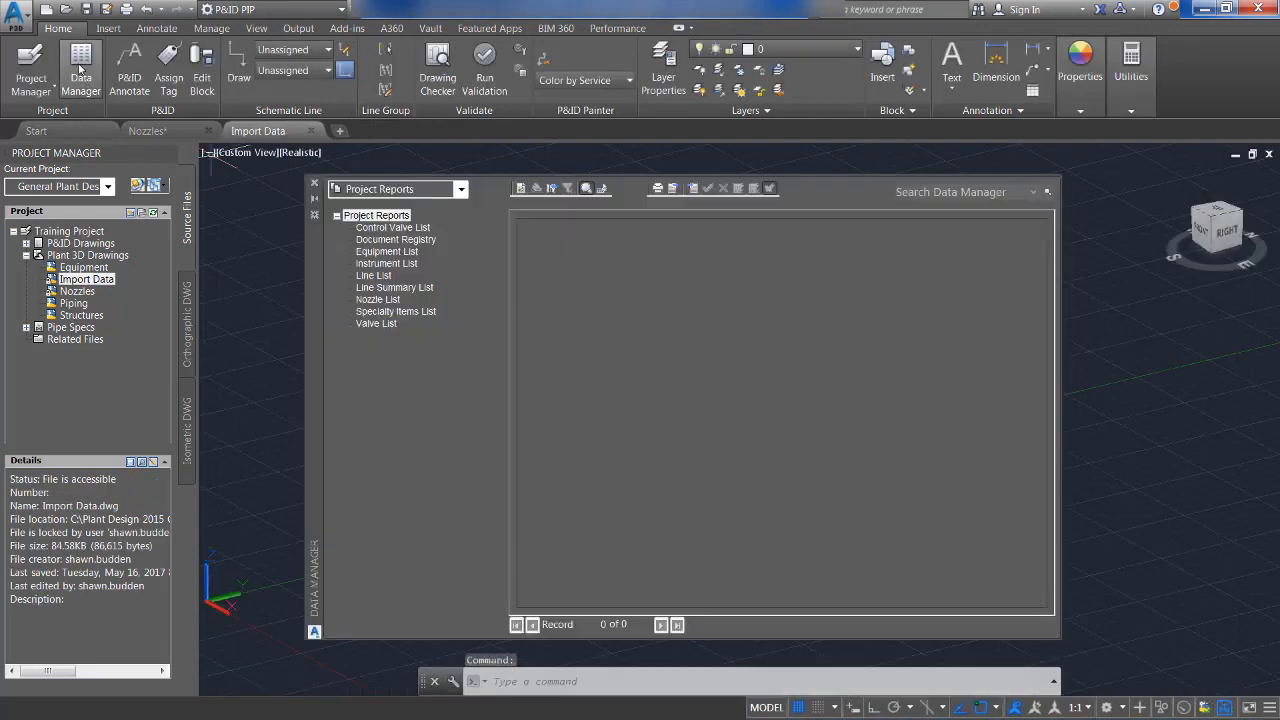